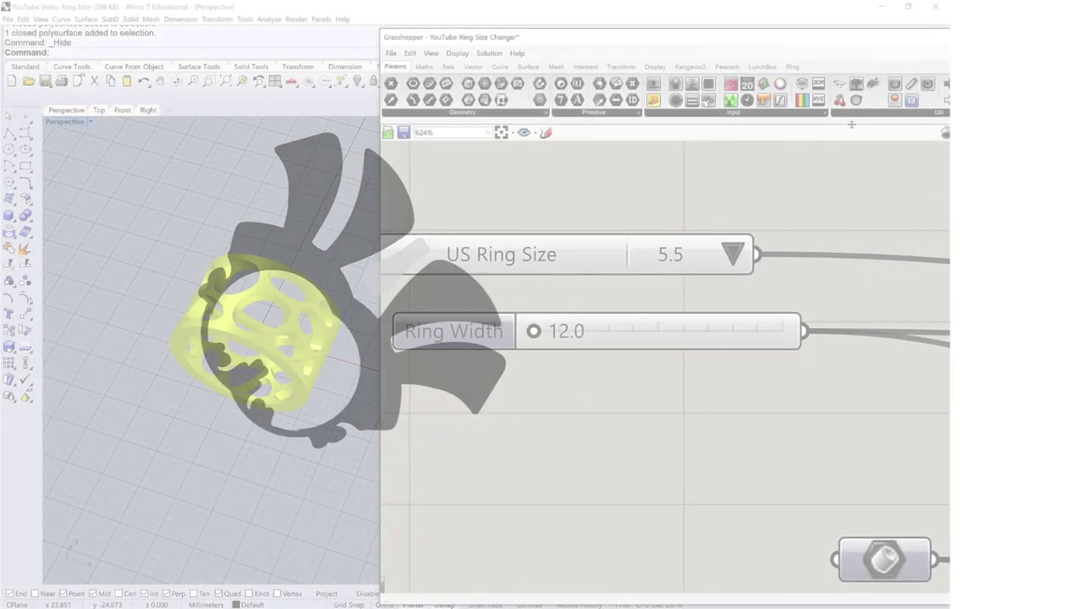
- Set US Ring Size to 8.5 and increase Ring Width from 12.0 to 12.4
click(733, 255)
click(748, 264)
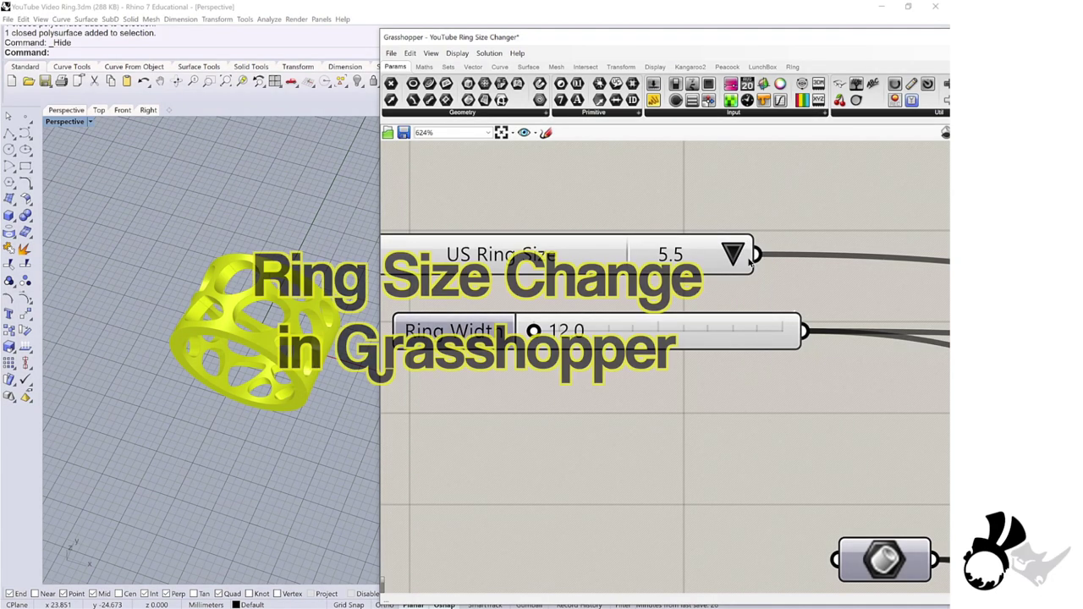
click(745, 262)
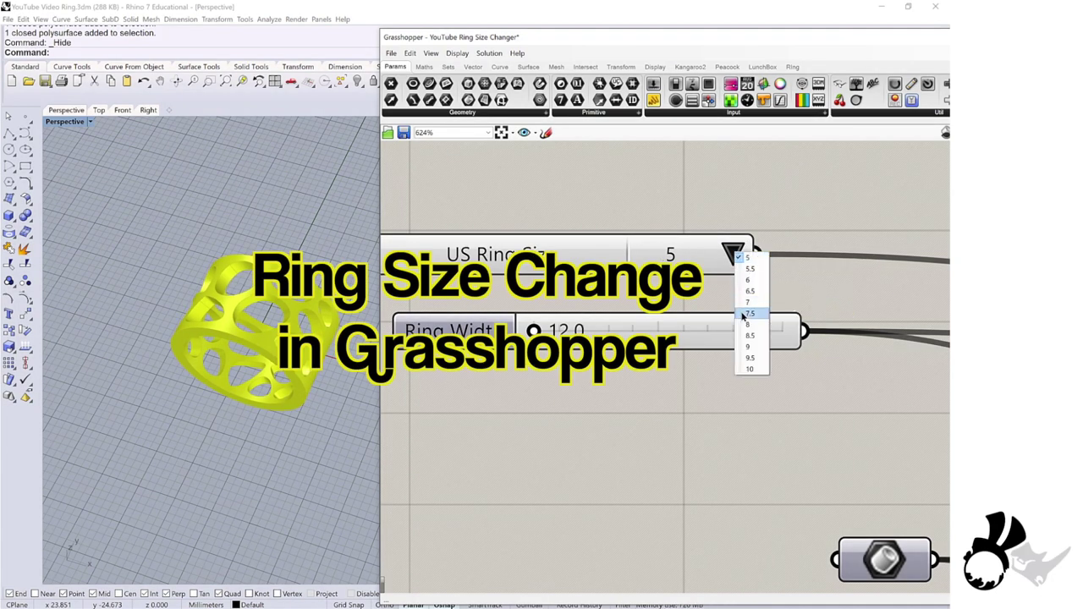
click(751, 336)
drag(534, 331, 554, 331)
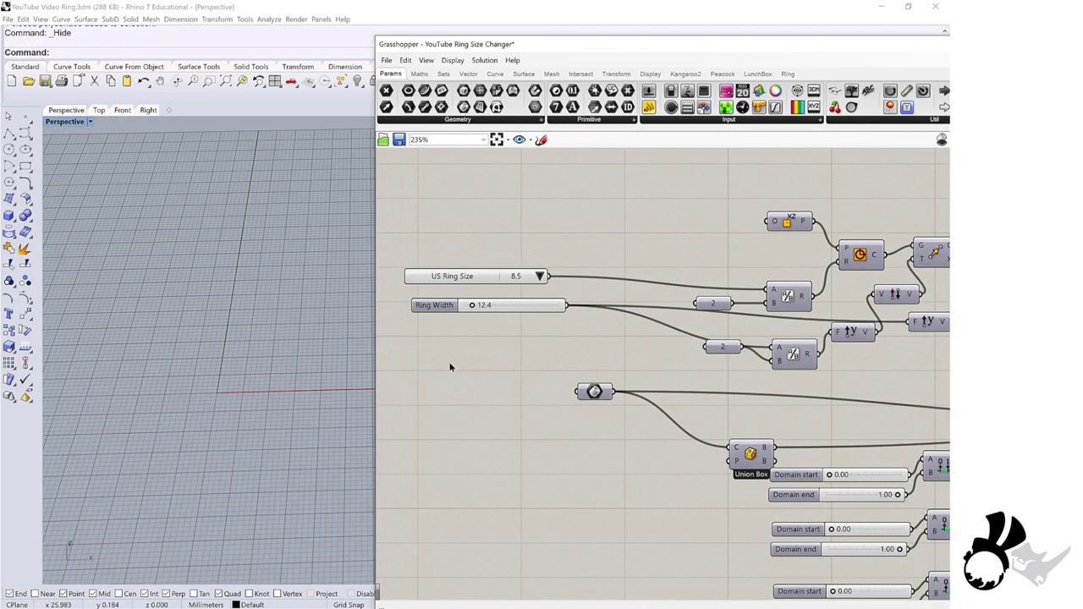
- Preview the flat patterned strip, the extruded cylinder band and the morphed perforated ring, orbiting to inspect them
click(595, 392)
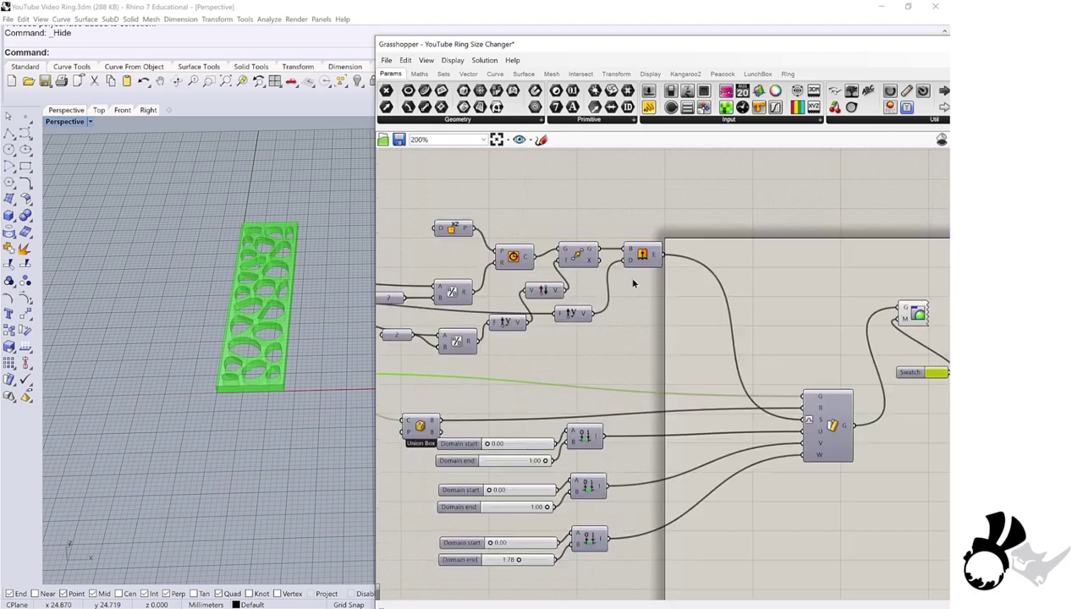
click(641, 256)
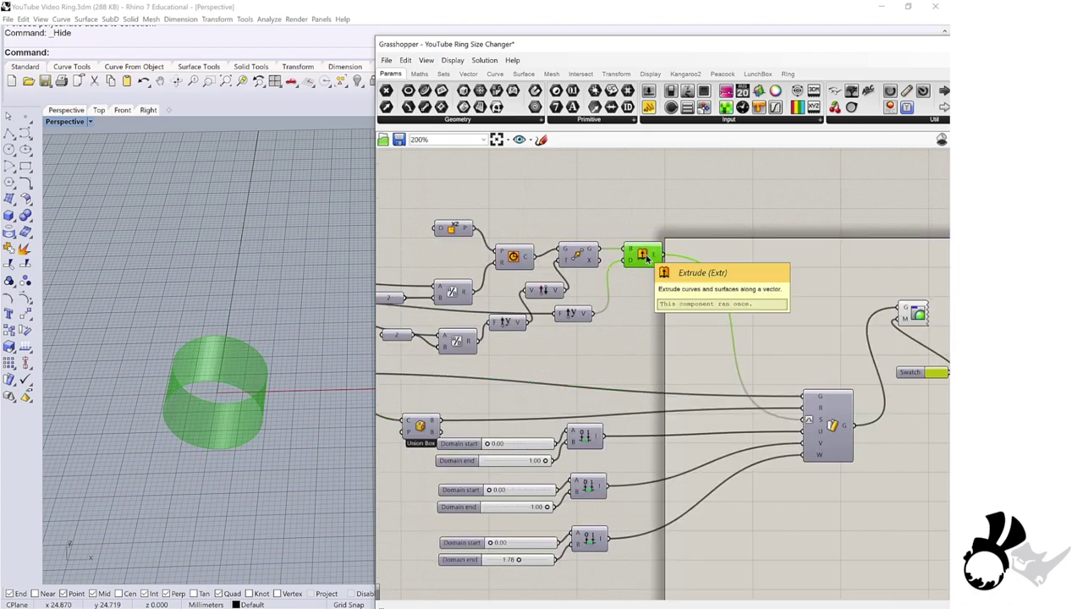
right_drag(230, 358, 215, 354)
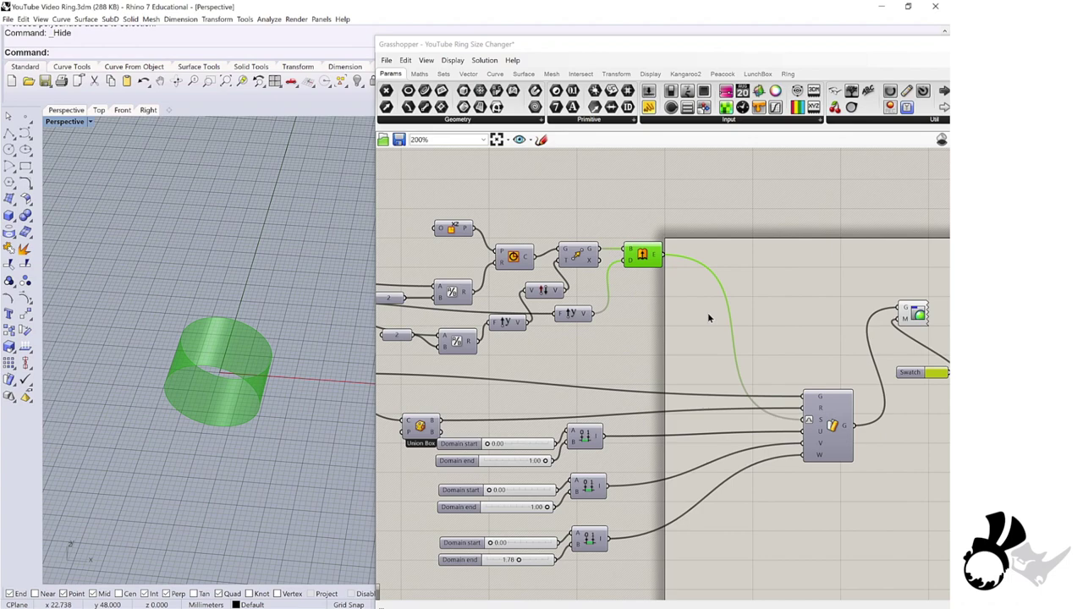
click(826, 437)
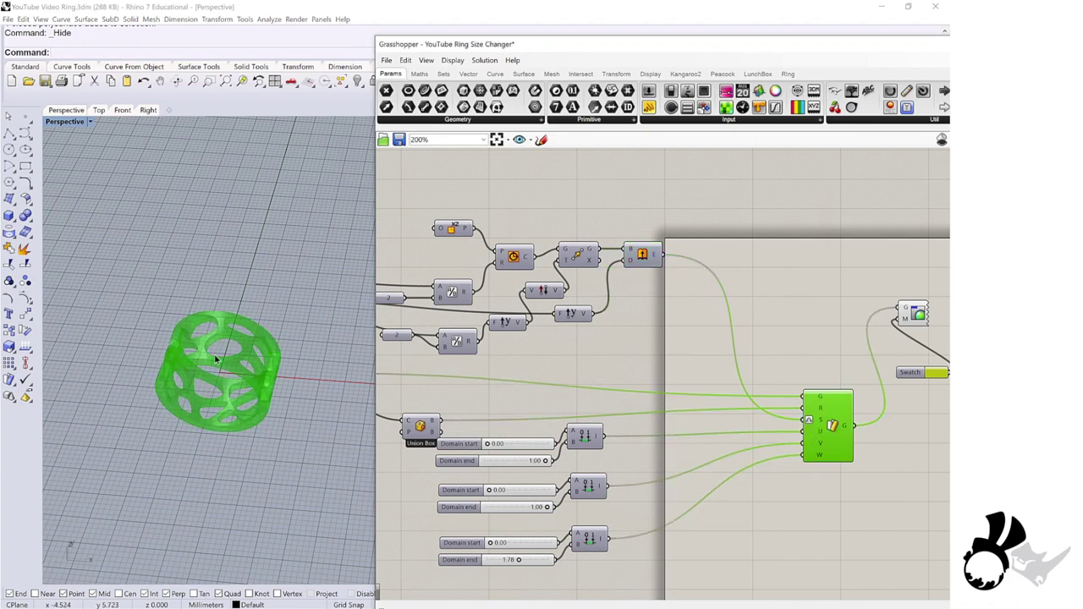
right_drag(241, 377, 237, 357)
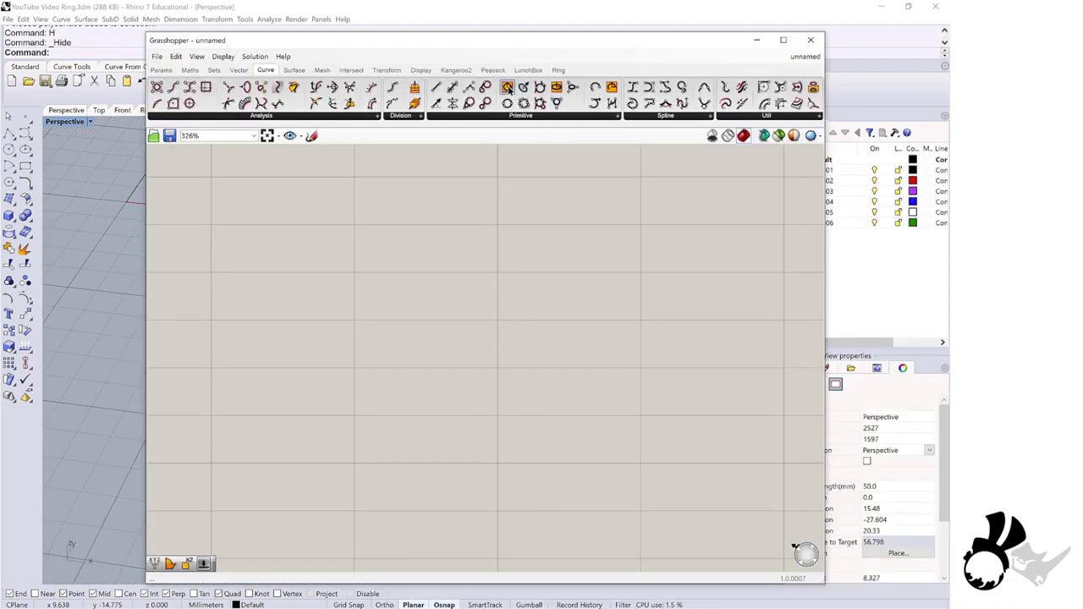
- Place a Circle component and wire an XZ Plane, found by searching 'xz', into its Plane input
drag(508, 88, 320, 264)
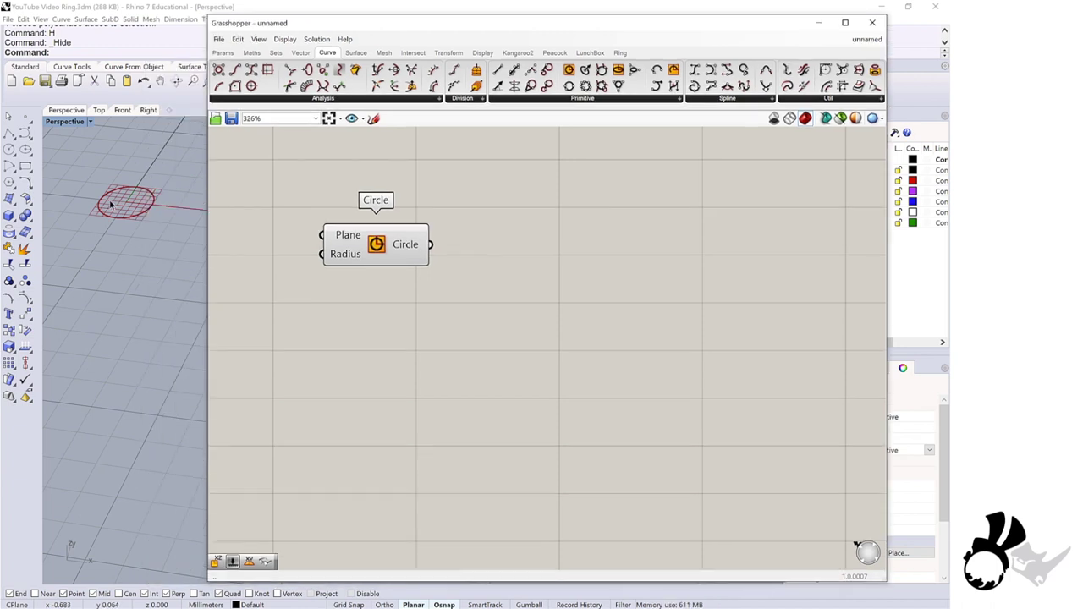
scroll(151, 237, up, 2)
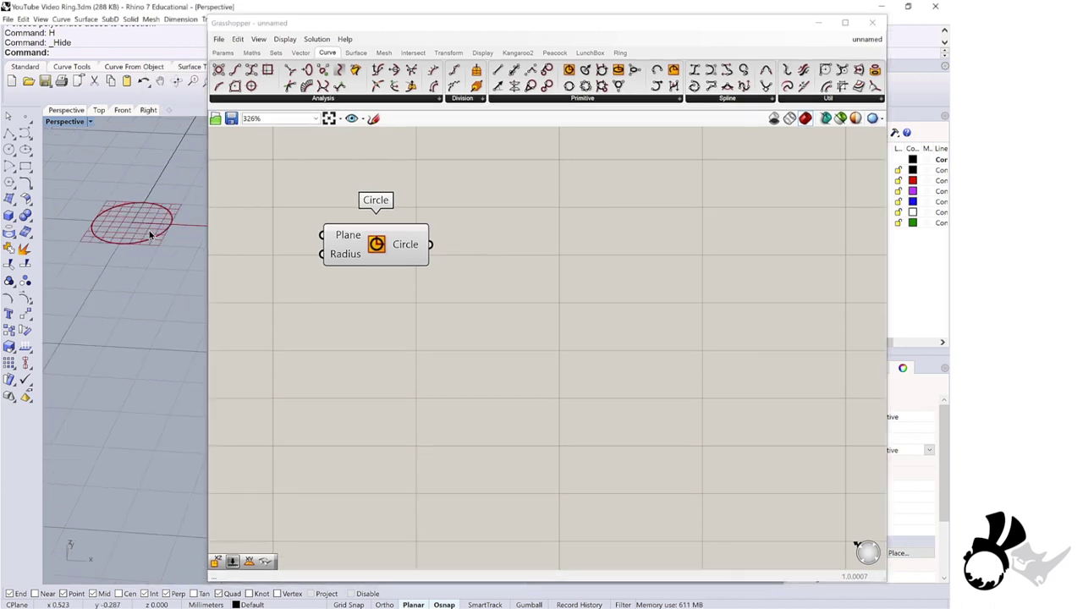
double_click(236, 230)
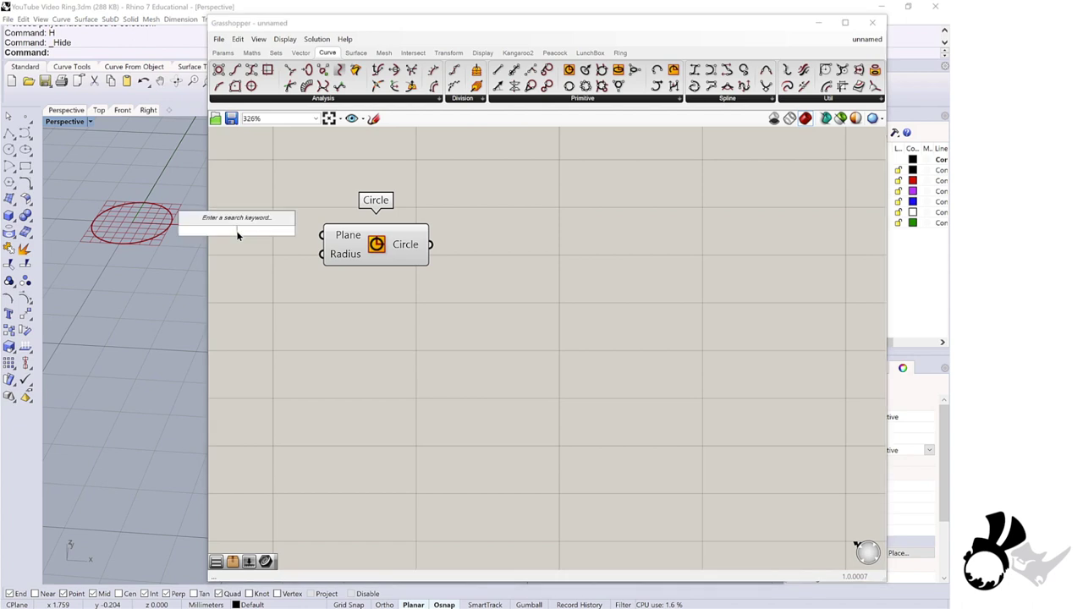
text(xz)
key(Return)
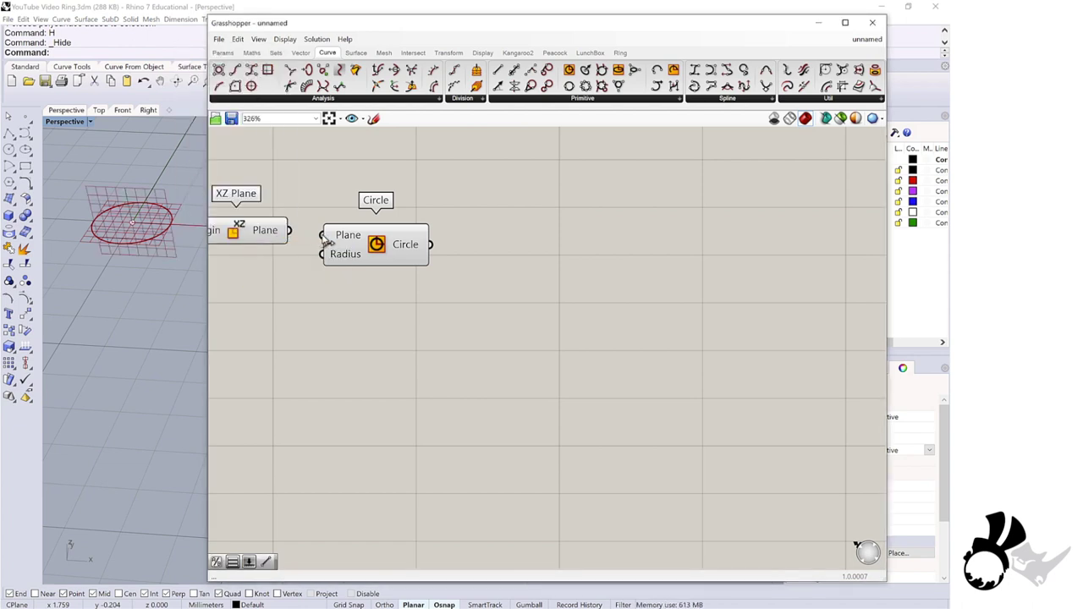
drag(328, 241, 290, 231)
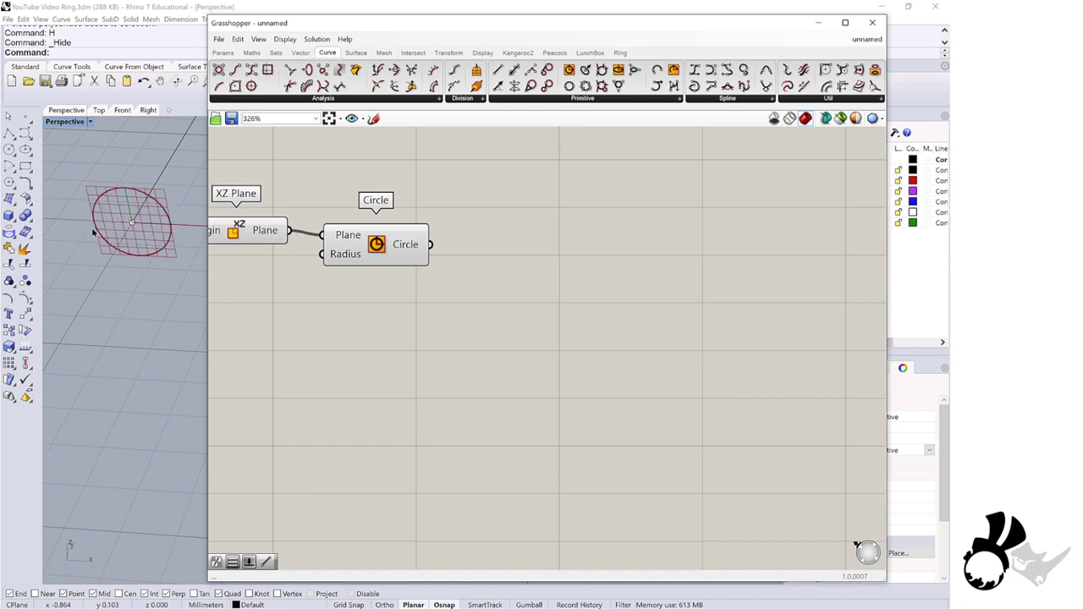
- Shift the Circle component to the right of the XZ Plane and select the XZ Plane
scroll(89, 236, down, 2)
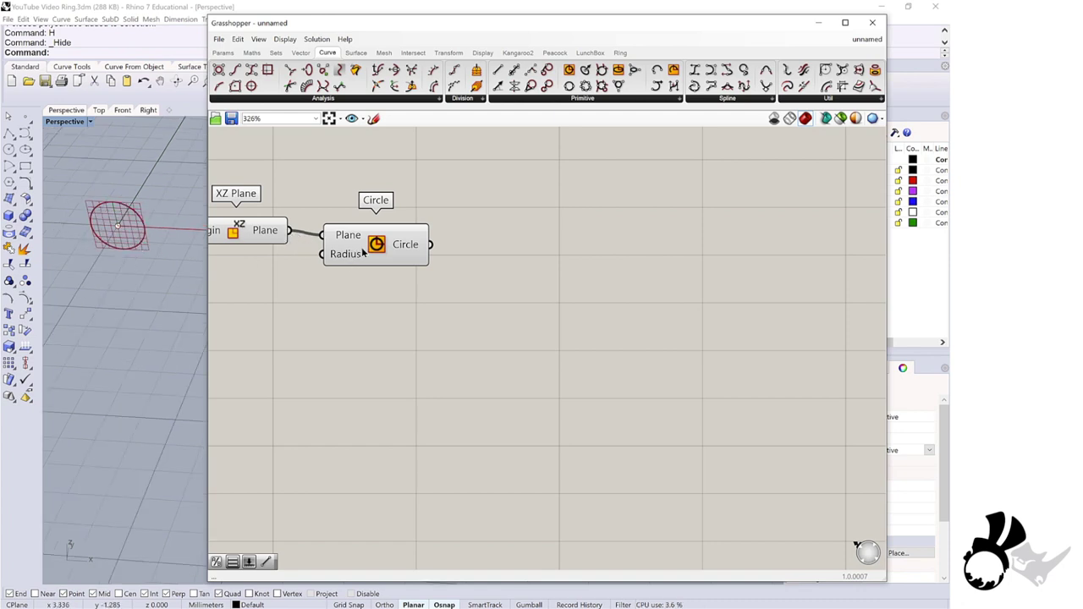
drag(362, 251, 392, 250)
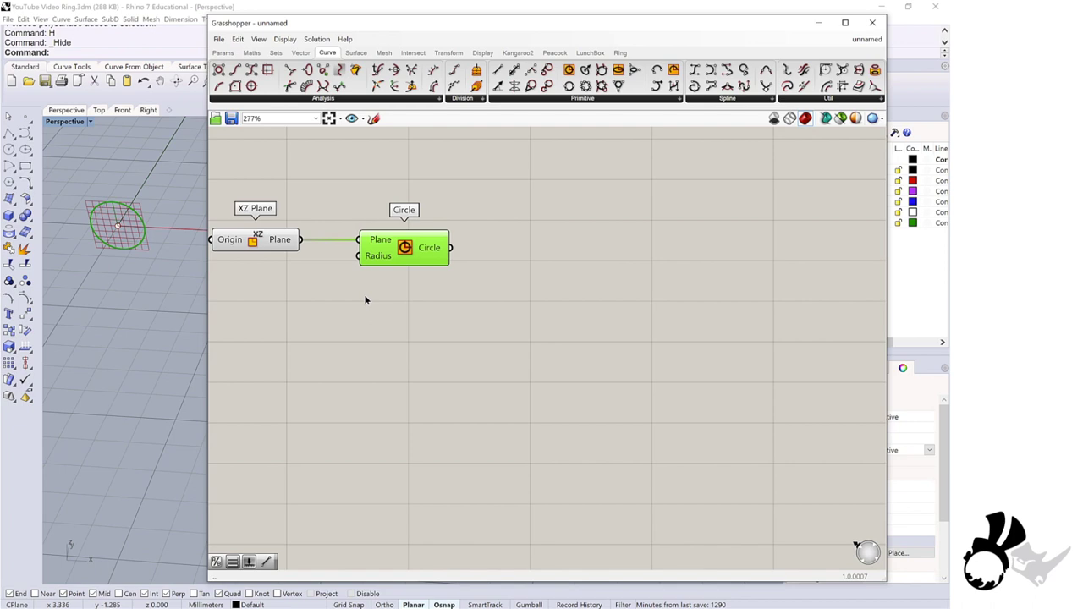
scroll(367, 293, down, 2)
click(346, 243)
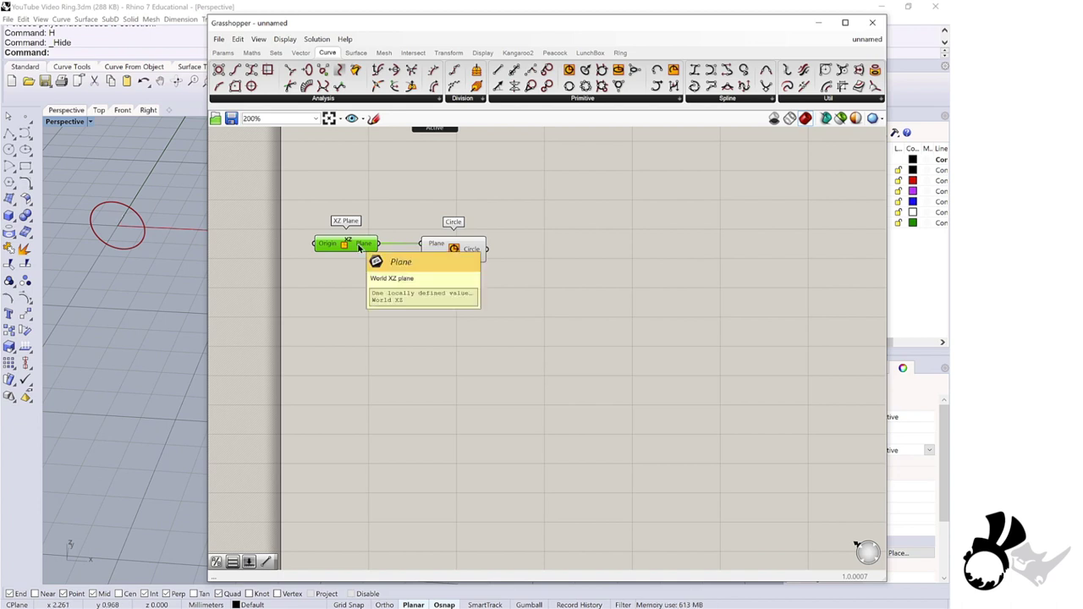
- Add a Value List from Params > Input, rename it 'Ring Size', and open its constants editor
scroll(429, 264, up, 3)
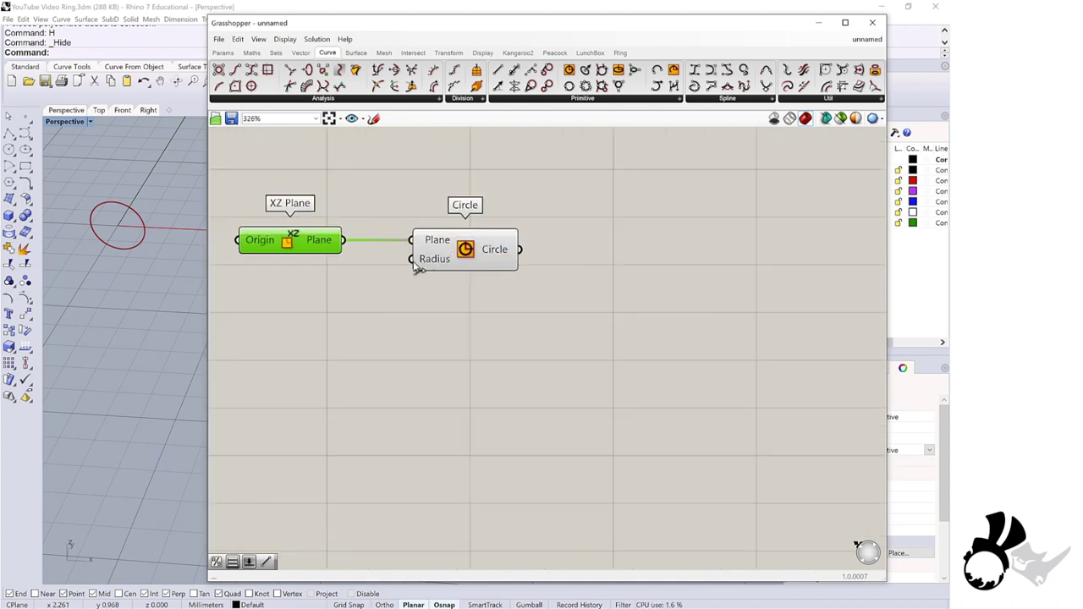
scroll(415, 263, down, 1)
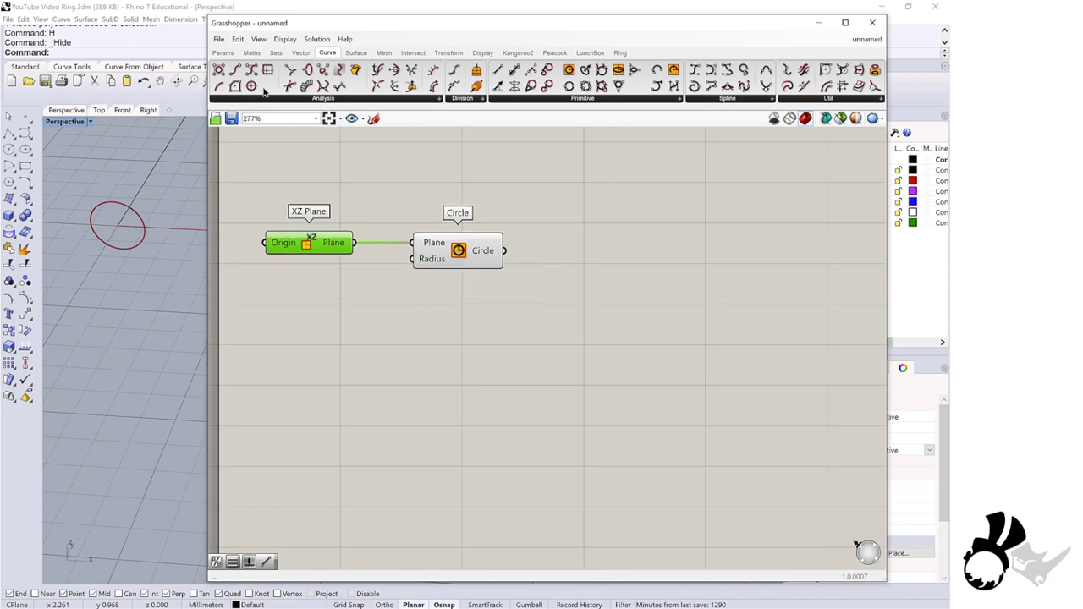
click(224, 54)
drag(522, 86, 254, 302)
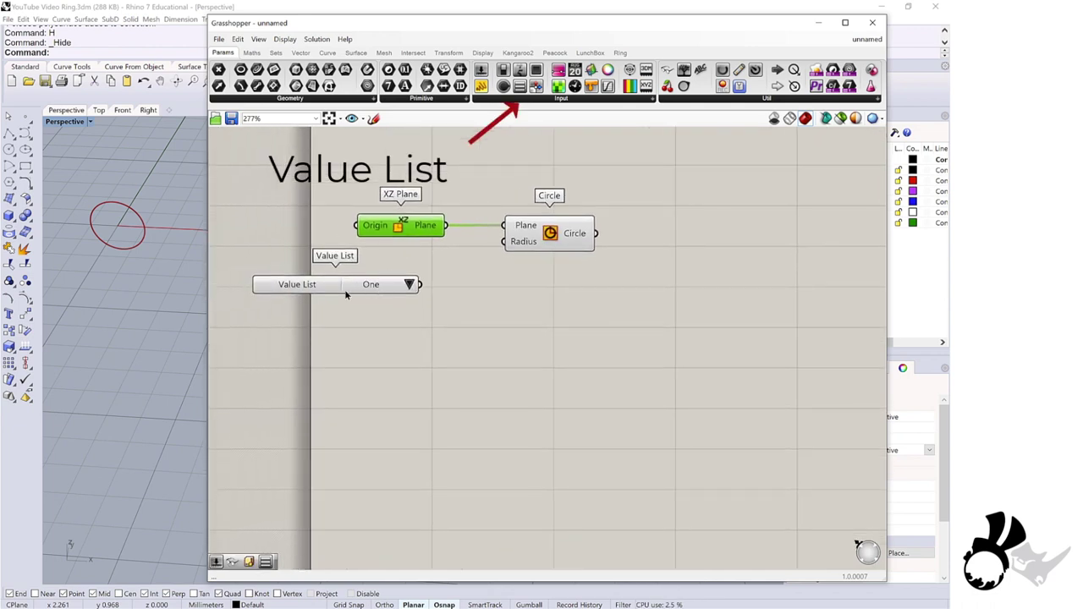
scroll(401, 290, up, 1)
right_click(415, 290)
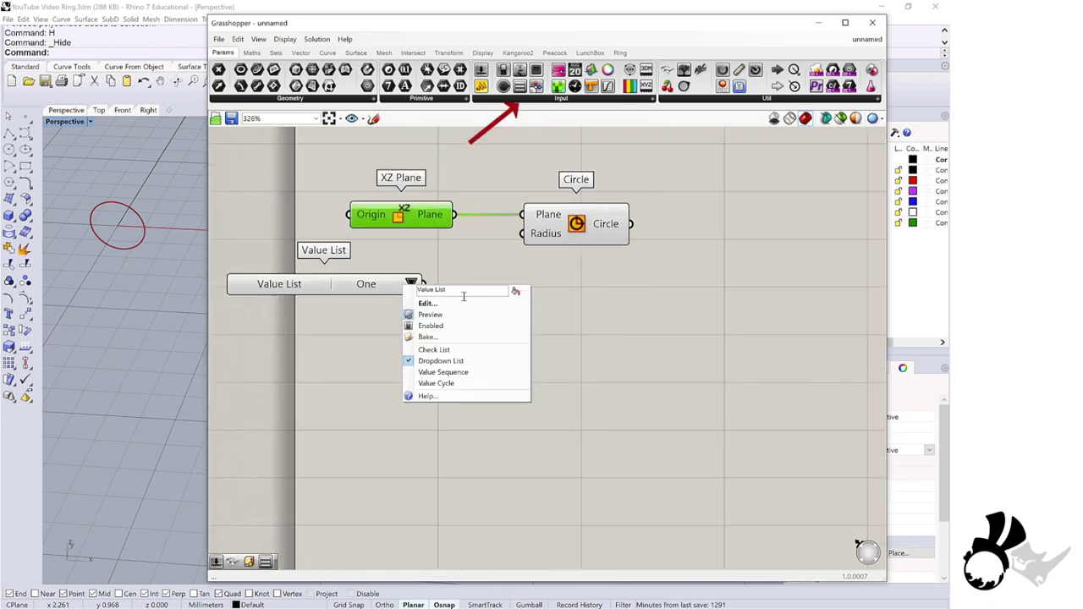
text(Ring Size)
click(427, 303)
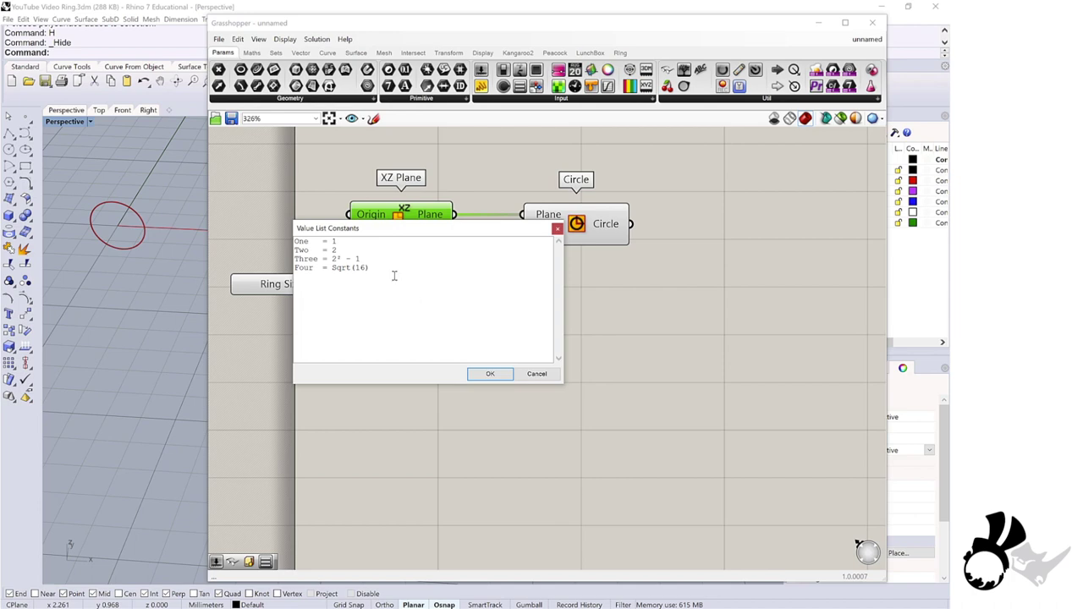
- Select the default One–Four constants and the whole US ring size table in Notepad
drag(394, 276, 270, 241)
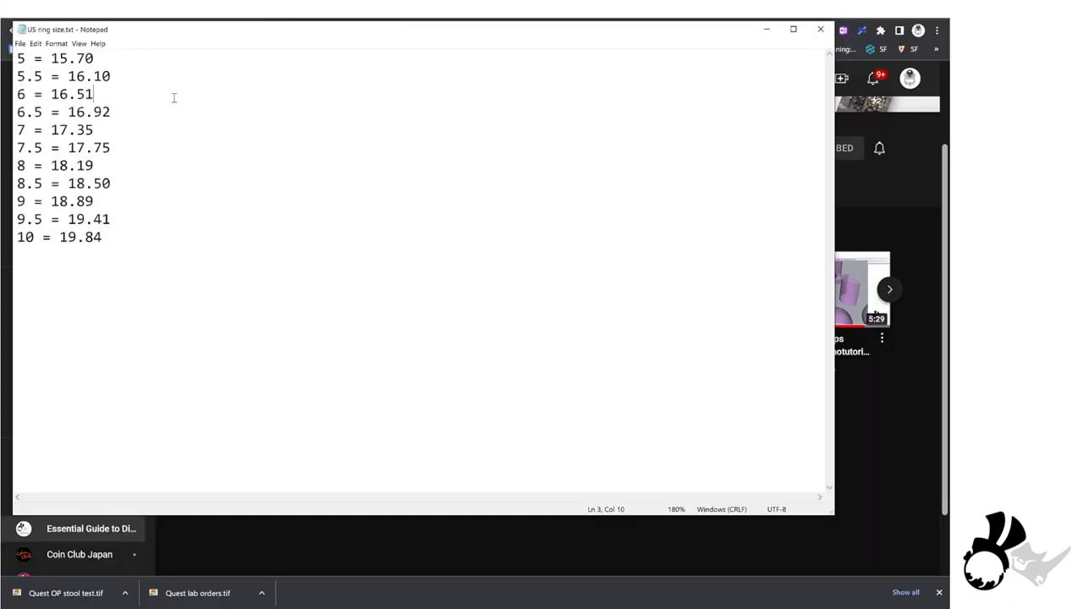
drag(155, 254, 10, 53)
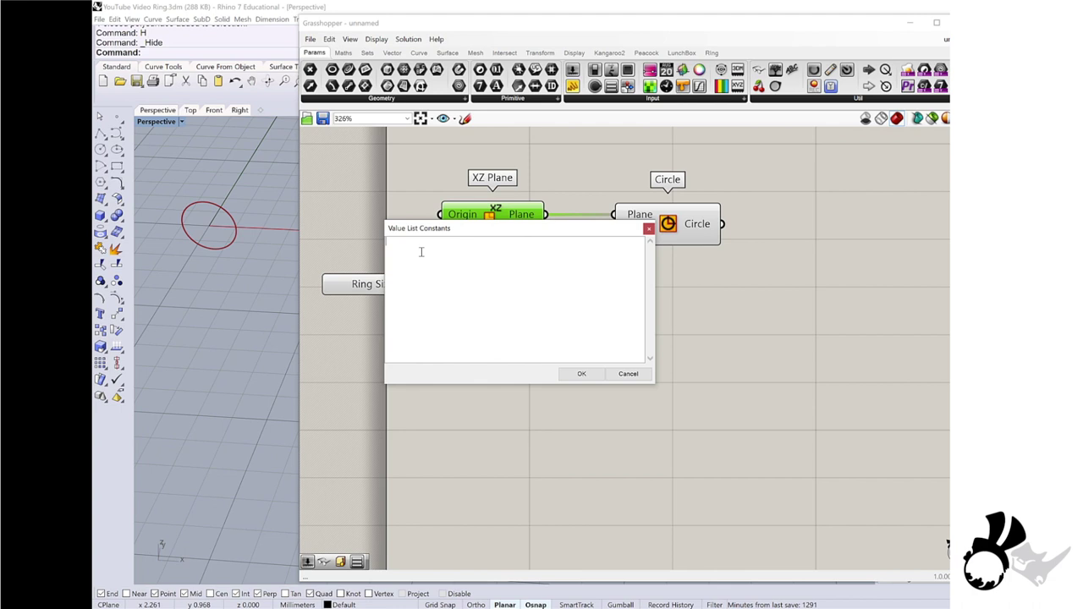
- Paste the sizes 5–10 diameter table into the constants, confirm, and verify it in the dropdown and editor
text(5 = 15.70 5.5 = 16.10 6 = 16.51 6.5 = 16.92 7 = 17.35 7.5 = 17.75 8 = 18.19 8.5 = 18.50 9 = 18.89 9.5 = 19.41 10 = 19.84)
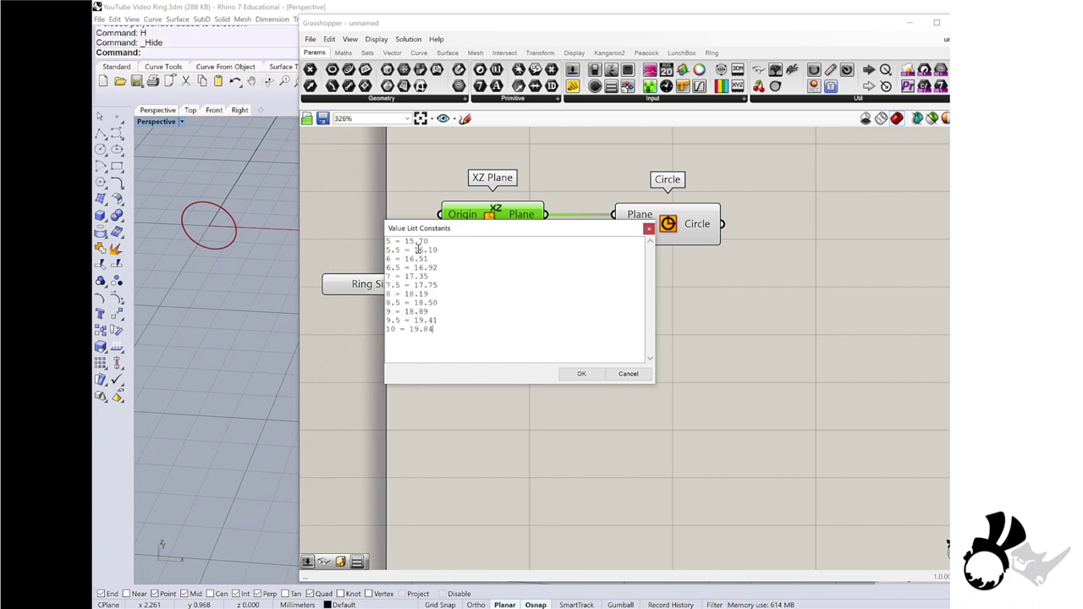
click(581, 373)
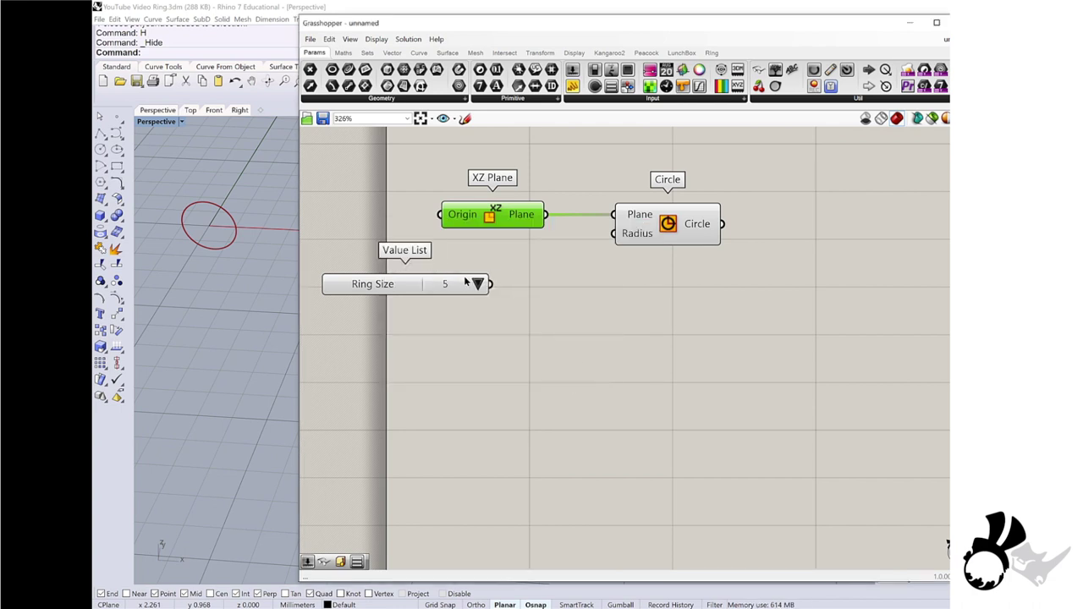
scroll(467, 282, up, 1)
click(551, 286)
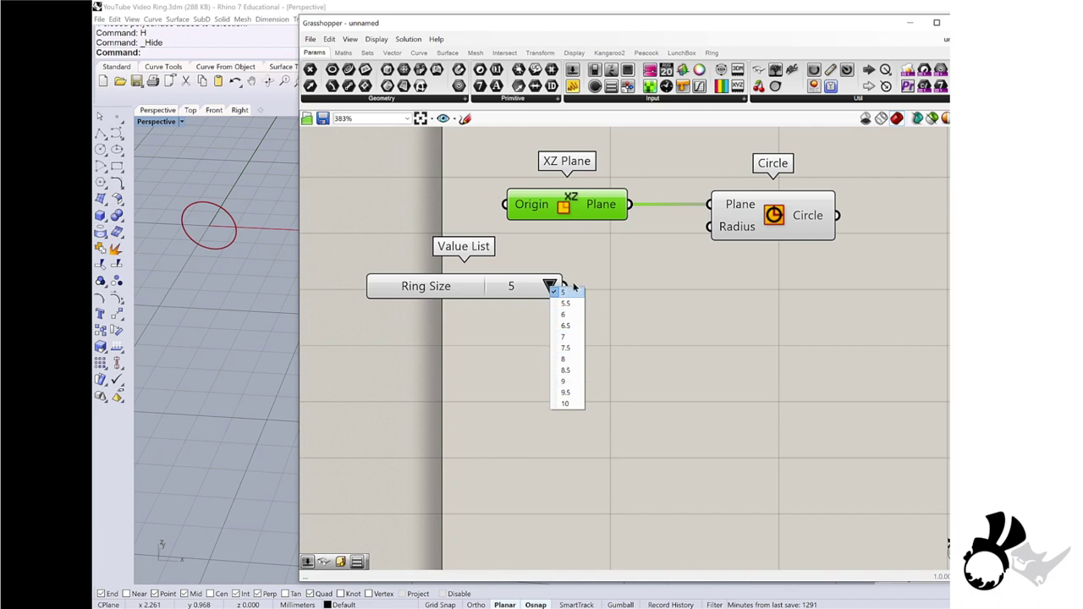
click(680, 303)
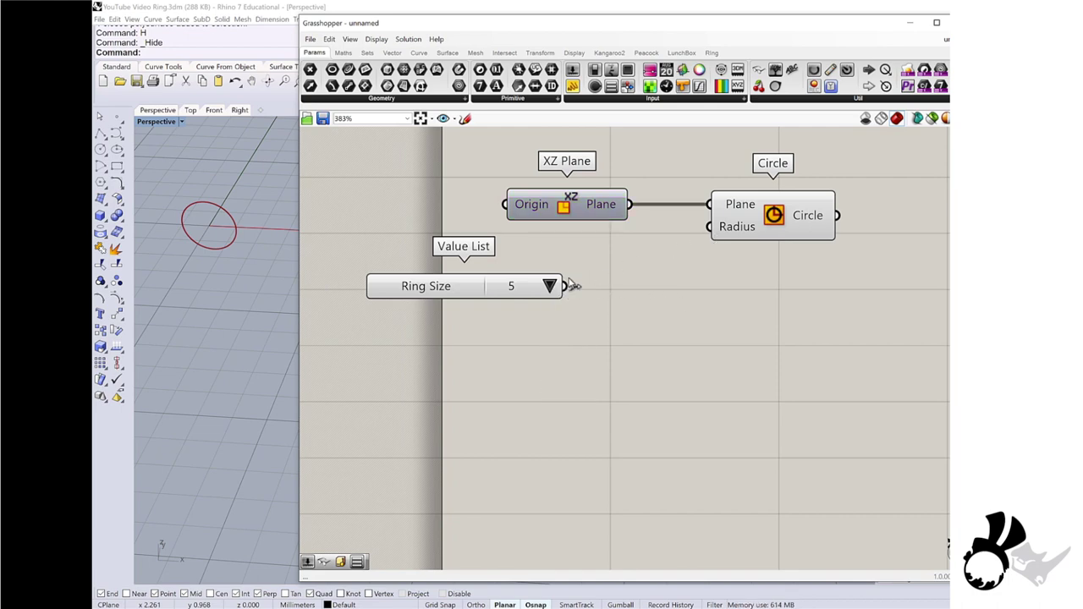
right_click(505, 288)
click(524, 306)
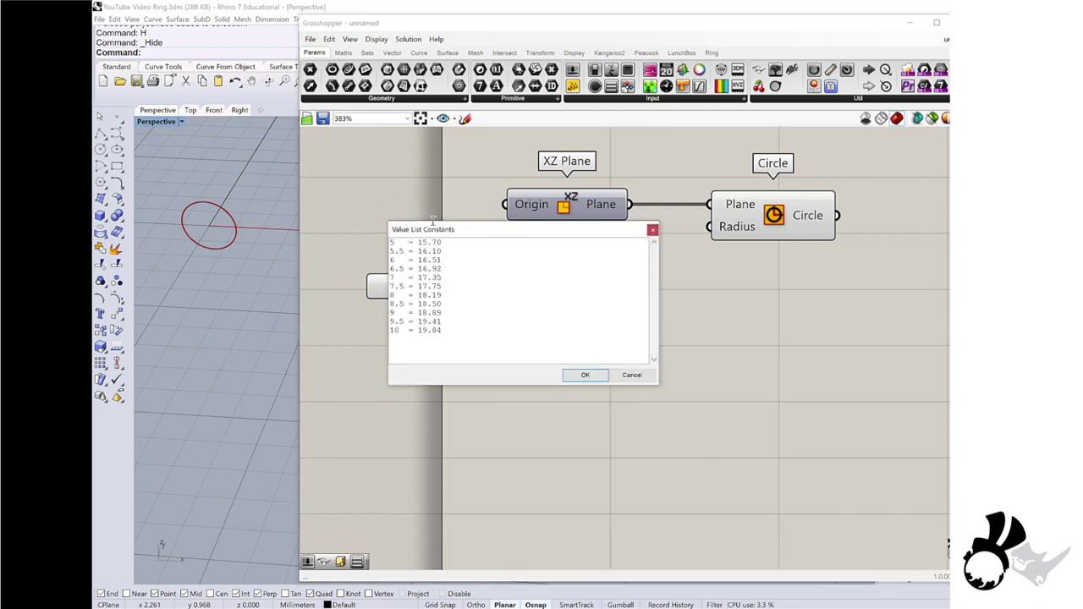
click(585, 375)
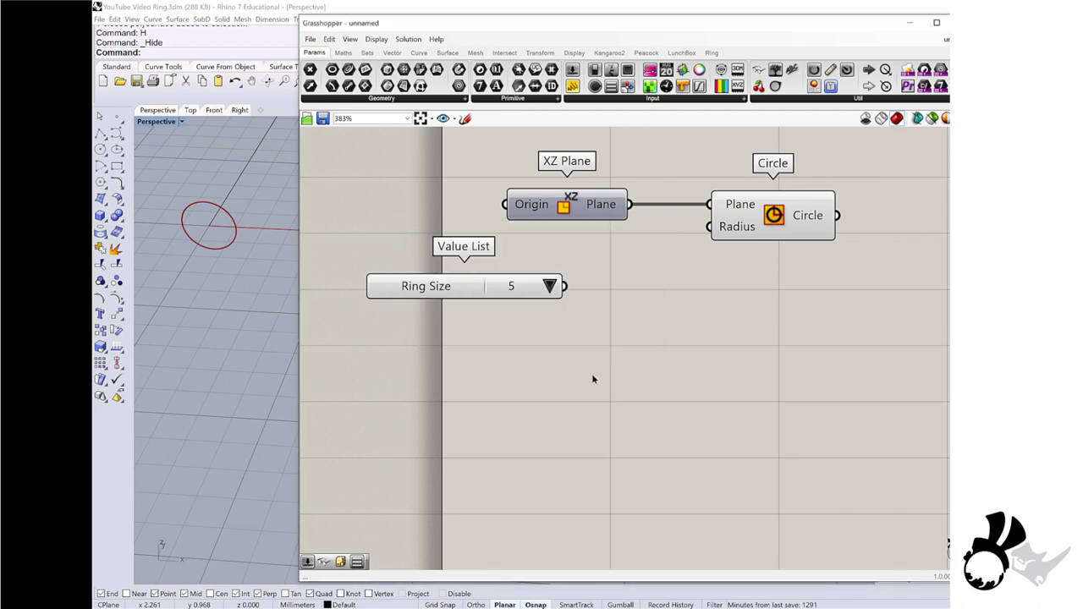
- Add a Division component from Maths and rename its Integer parameter to '2'
click(343, 52)
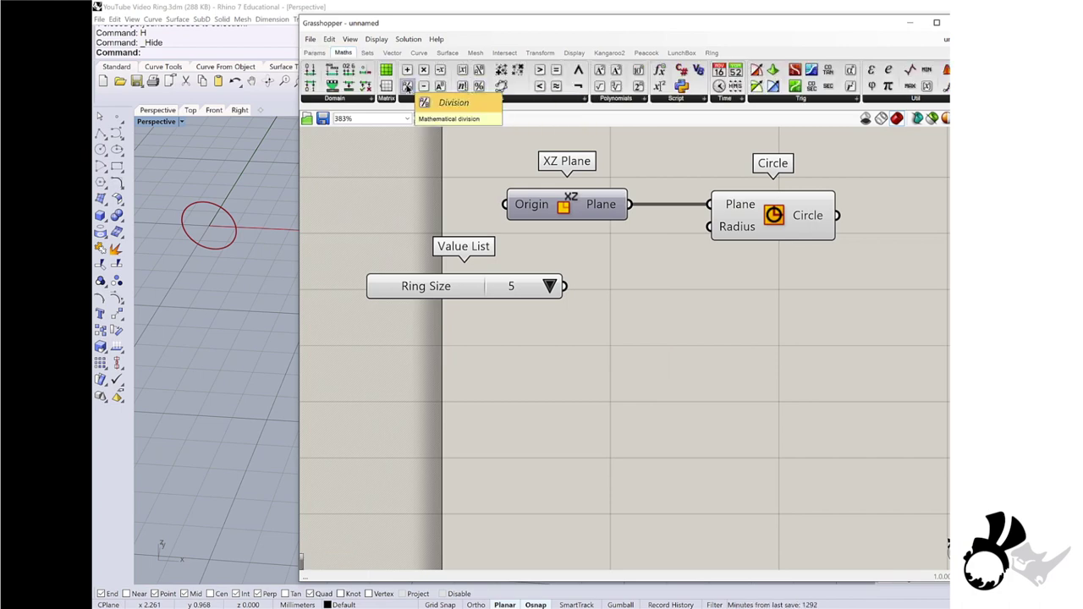
drag(407, 86, 659, 356)
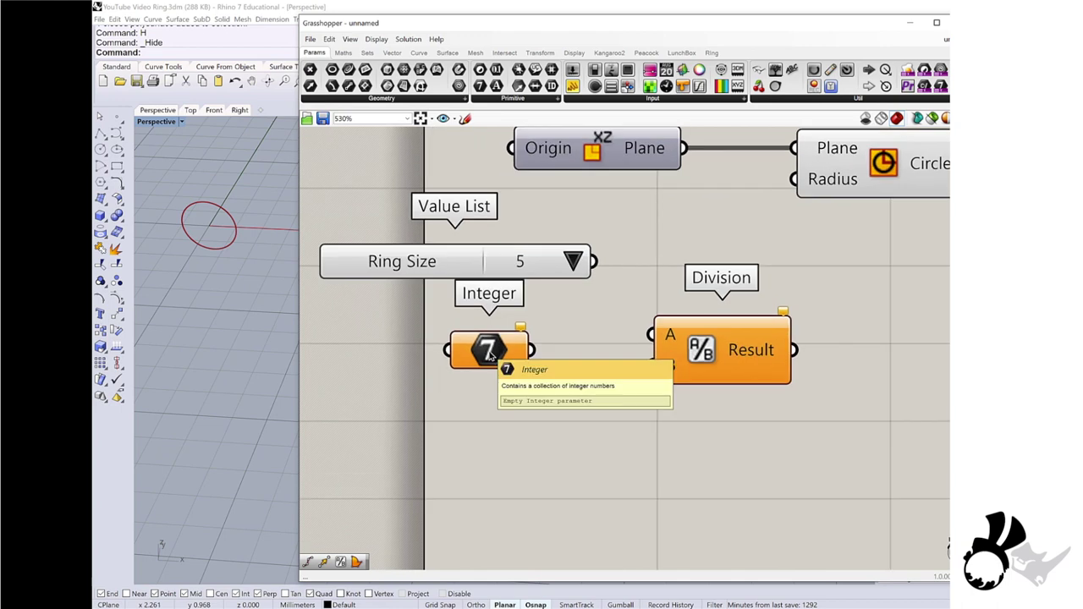
right_click(491, 352)
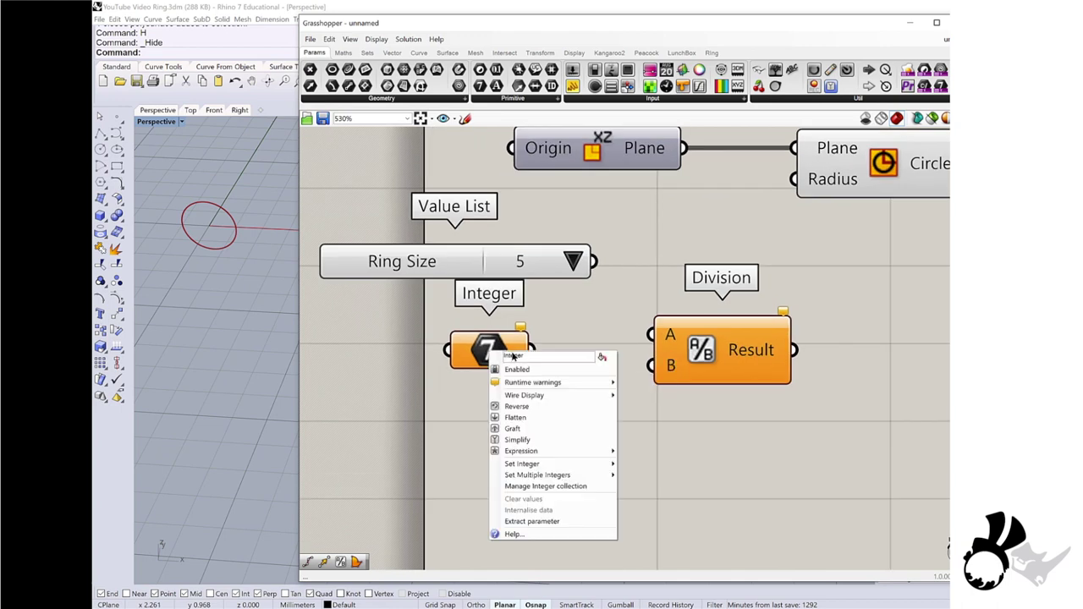
double_click(536, 357)
key(BackSpace)
text(2)
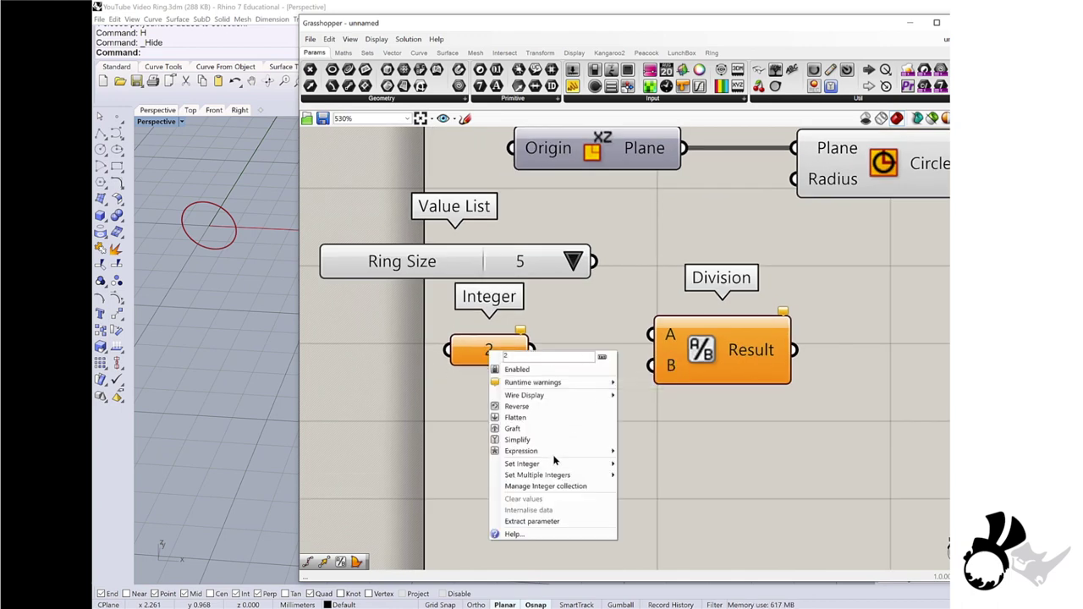
- Set the Integer parameter's value to 2 and wire it into Division input B
mouse_move(592, 468)
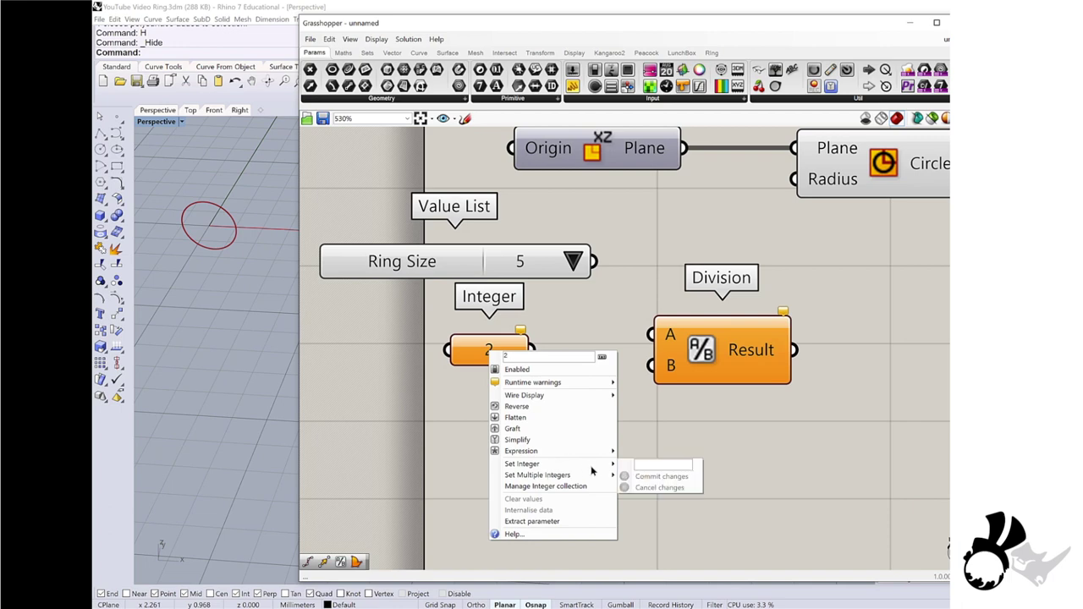
click(650, 465)
text(2)
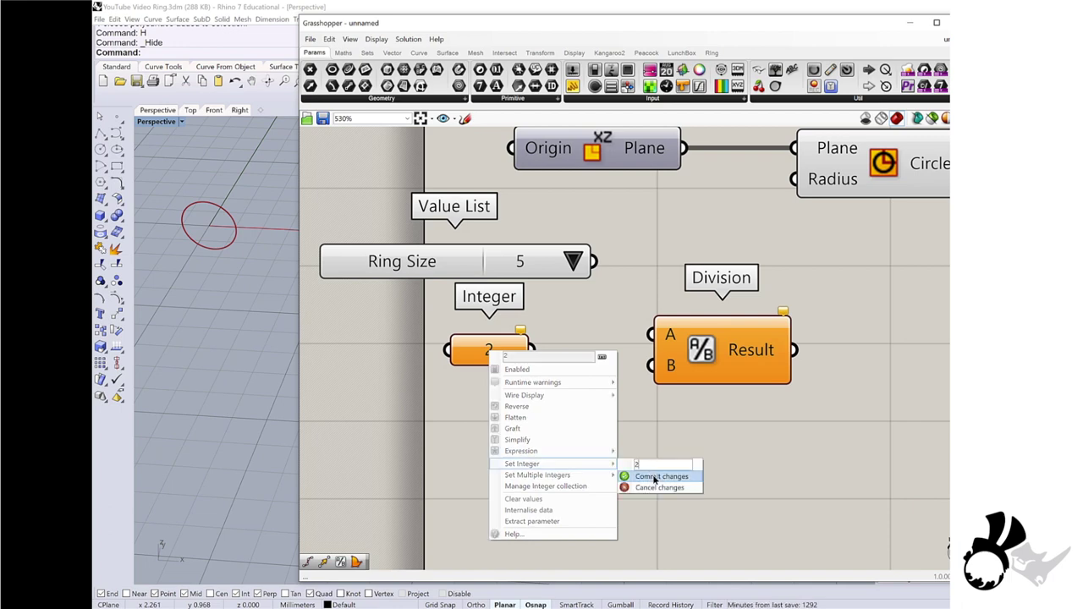
click(654, 480)
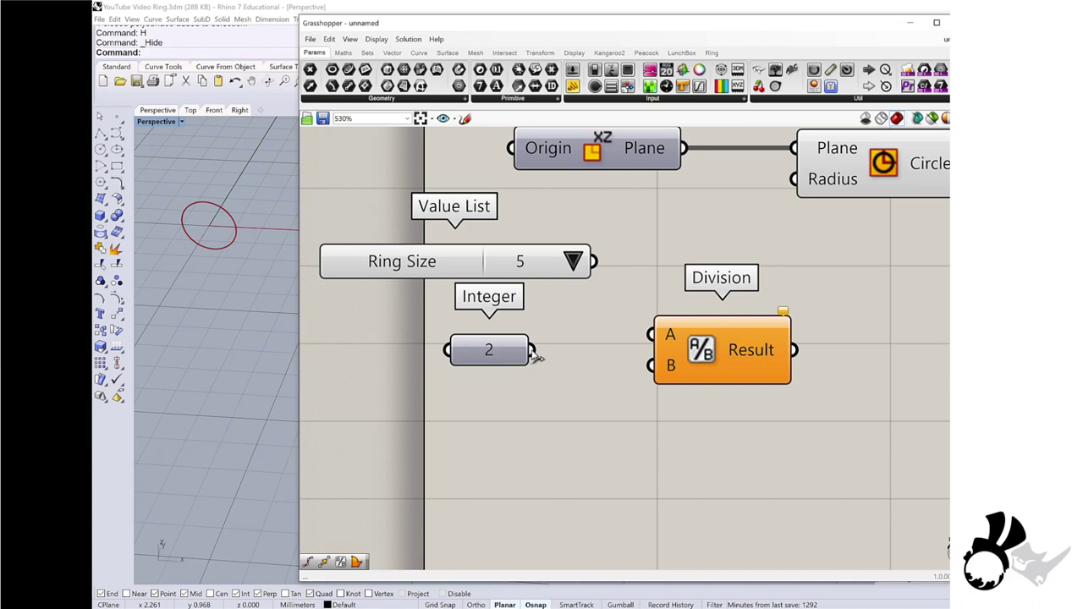
drag(532, 350, 606, 283)
scroll(651, 339, down, 2)
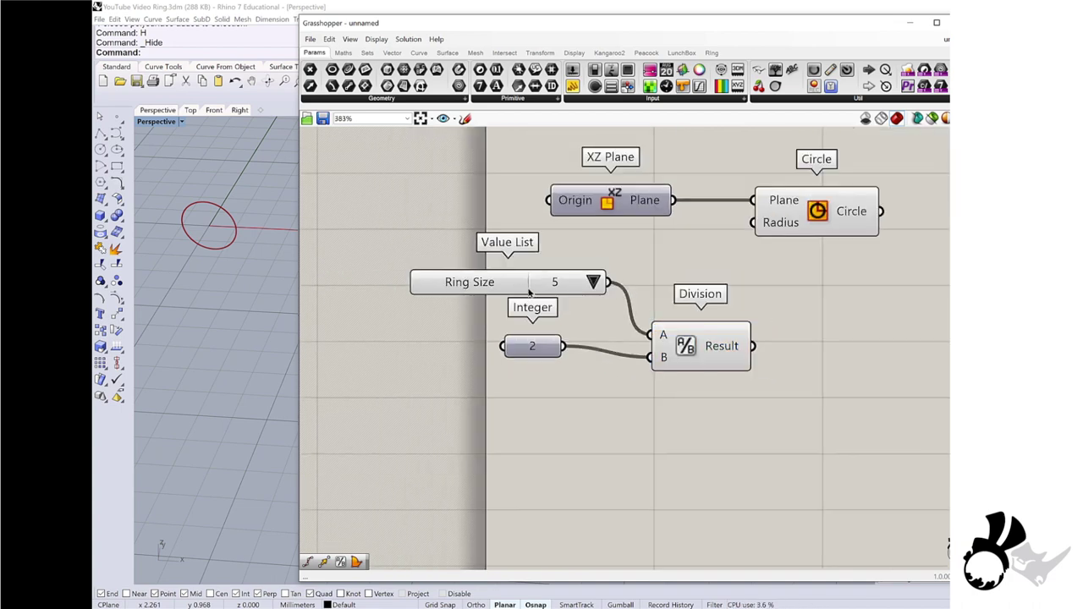
- Reposition the Division component and switch Ring Size to 7.5 to enlarge the circle
drag(735, 350, 748, 233)
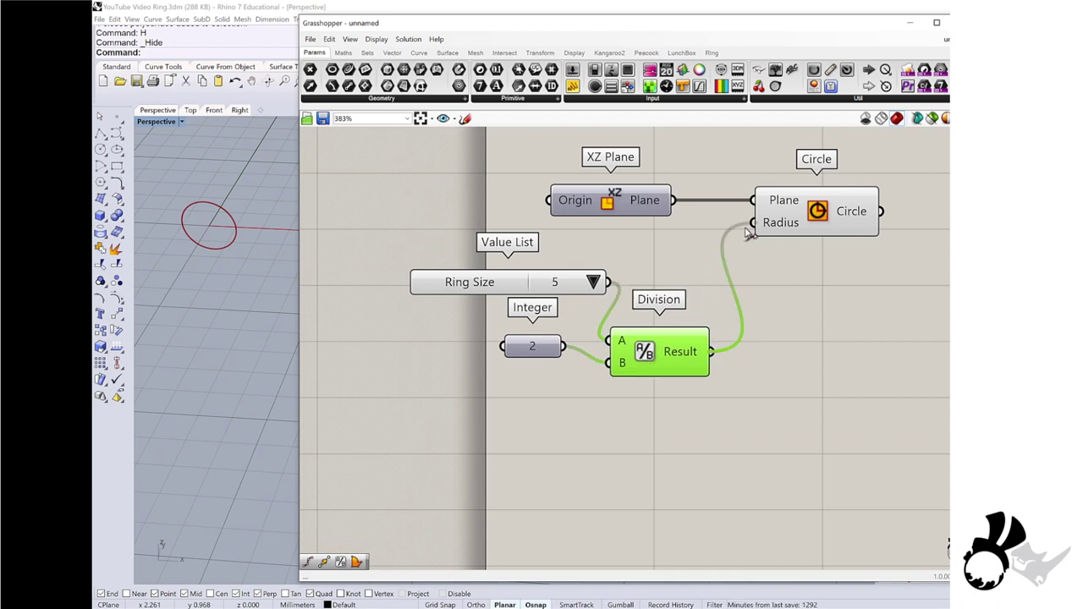
scroll(254, 310, down, 3)
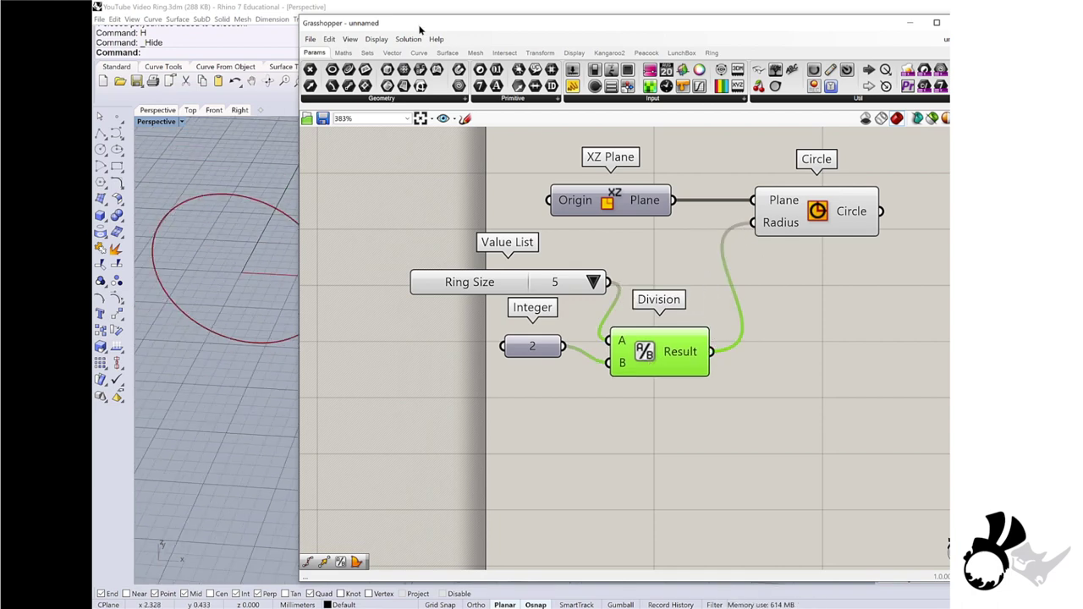
drag(419, 29, 518, 31)
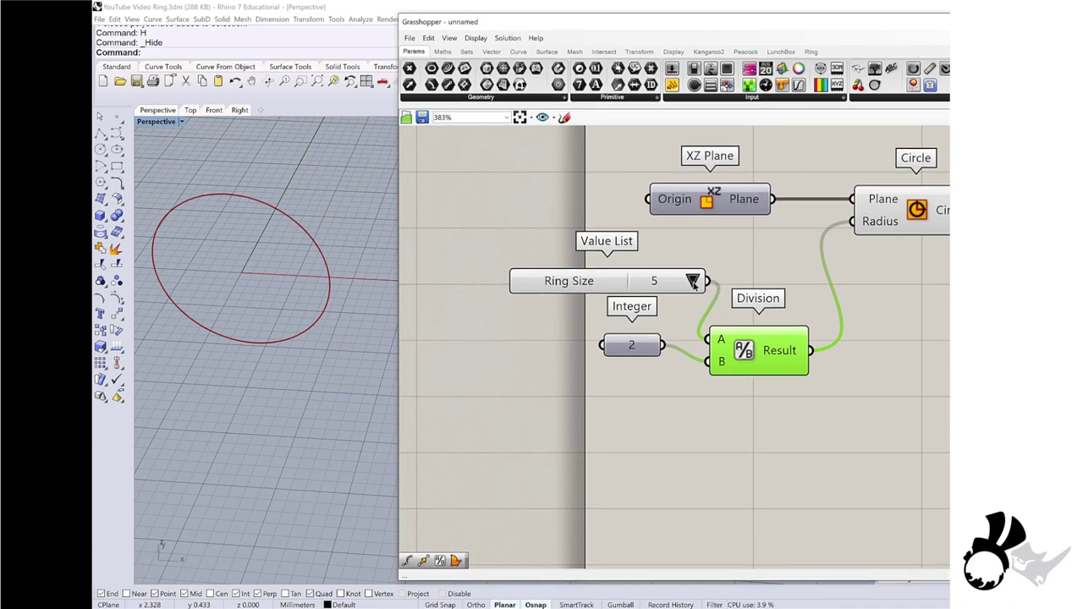
click(692, 282)
click(702, 354)
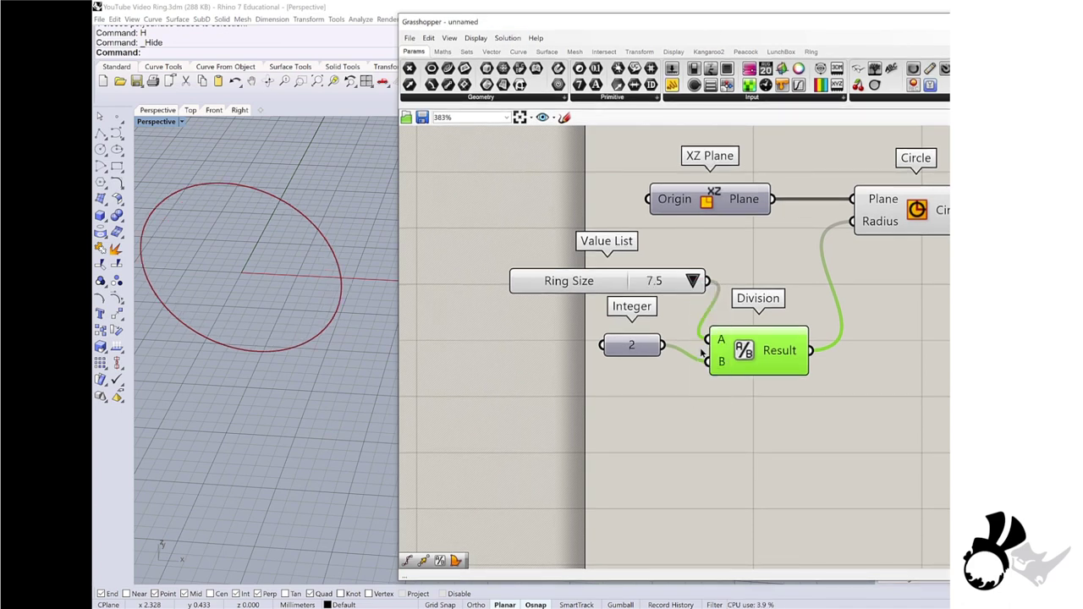
click(693, 281)
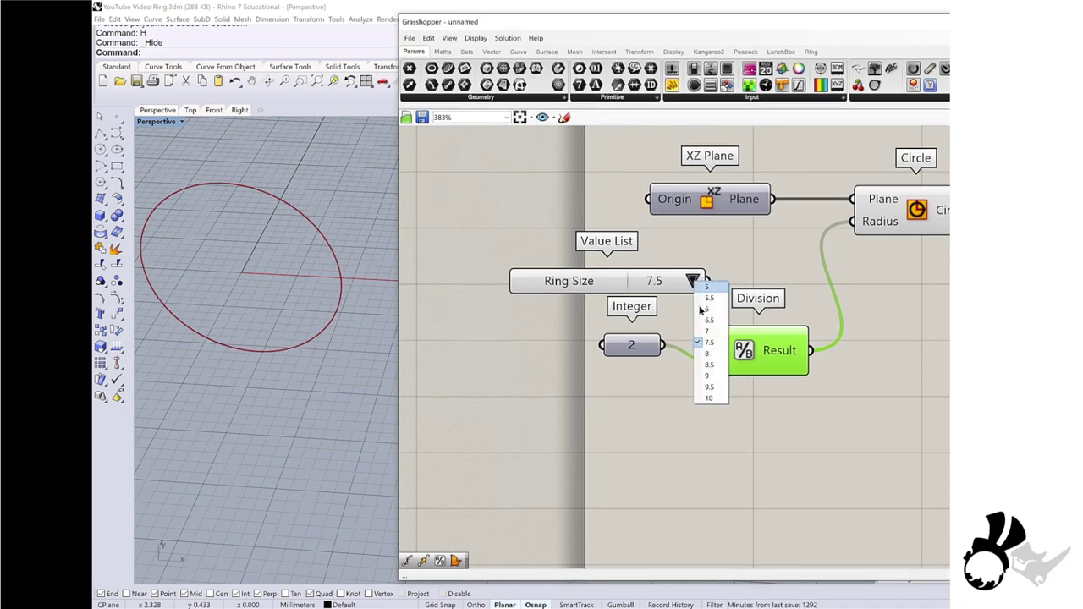
- Set Ring Size to 5.5 and connect the Circle to a Move component's Geometry input
click(710, 365)
click(693, 281)
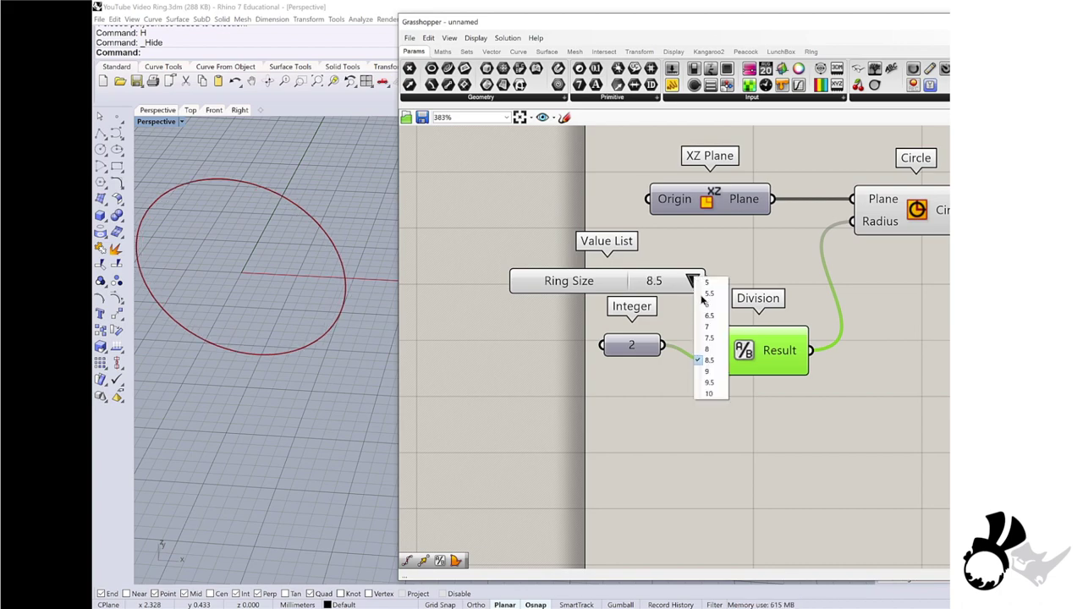
click(704, 295)
scroll(726, 298, down, 3)
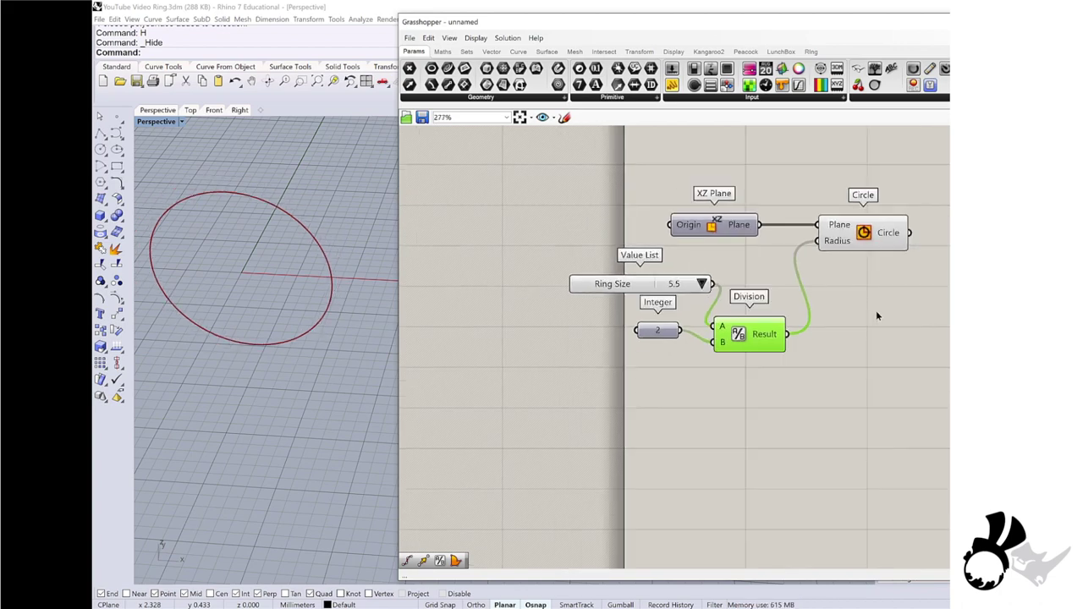
click(885, 305)
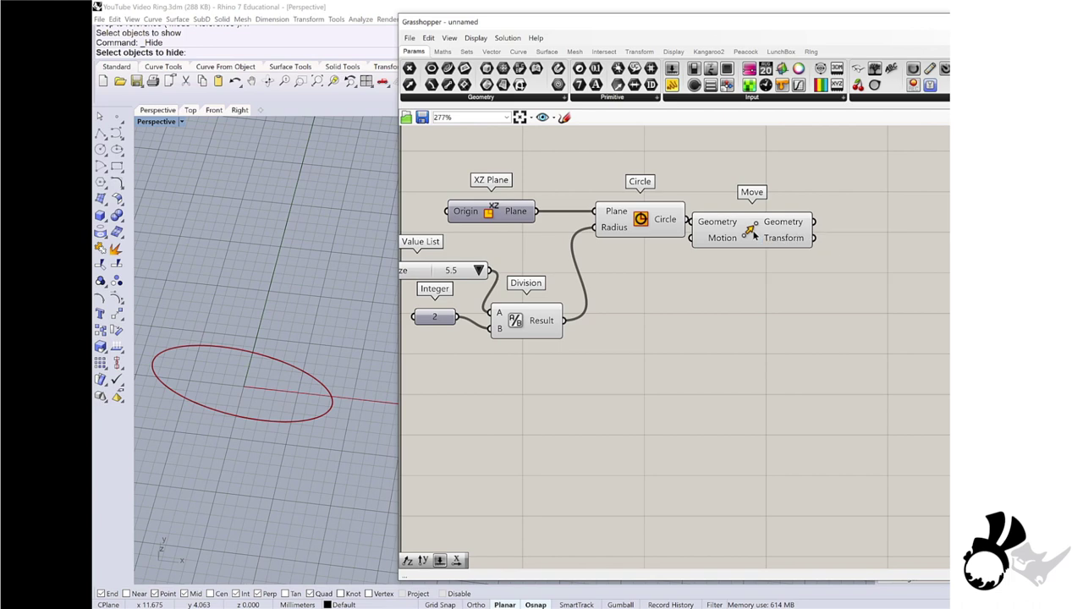
drag(753, 232, 842, 196)
drag(689, 219, 782, 186)
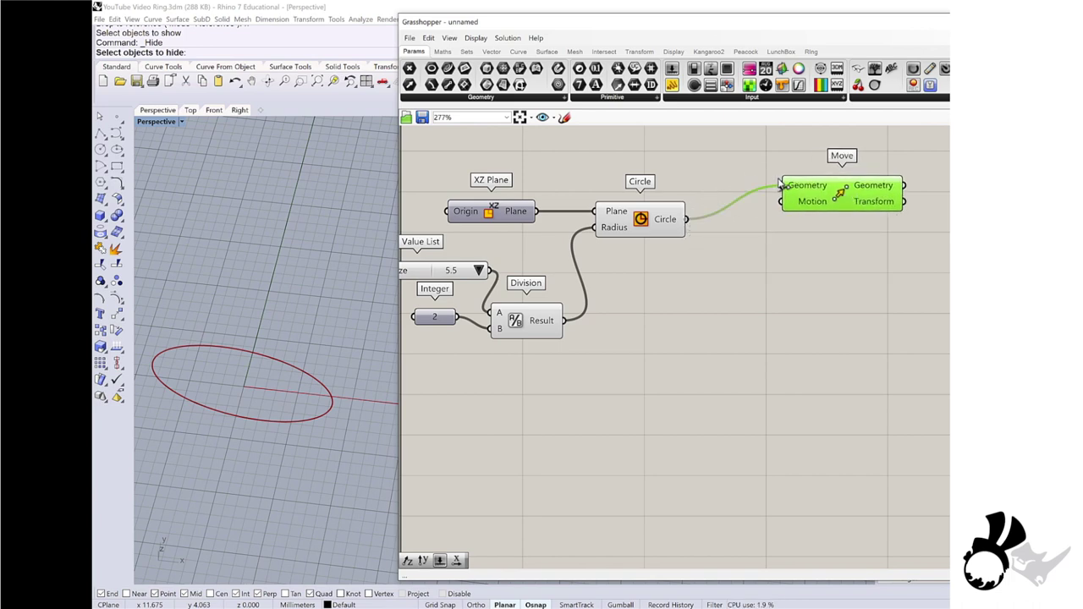
- Add a Unit Y component and wire it into Move's Motion input to create a second circle
double_click(670, 308)
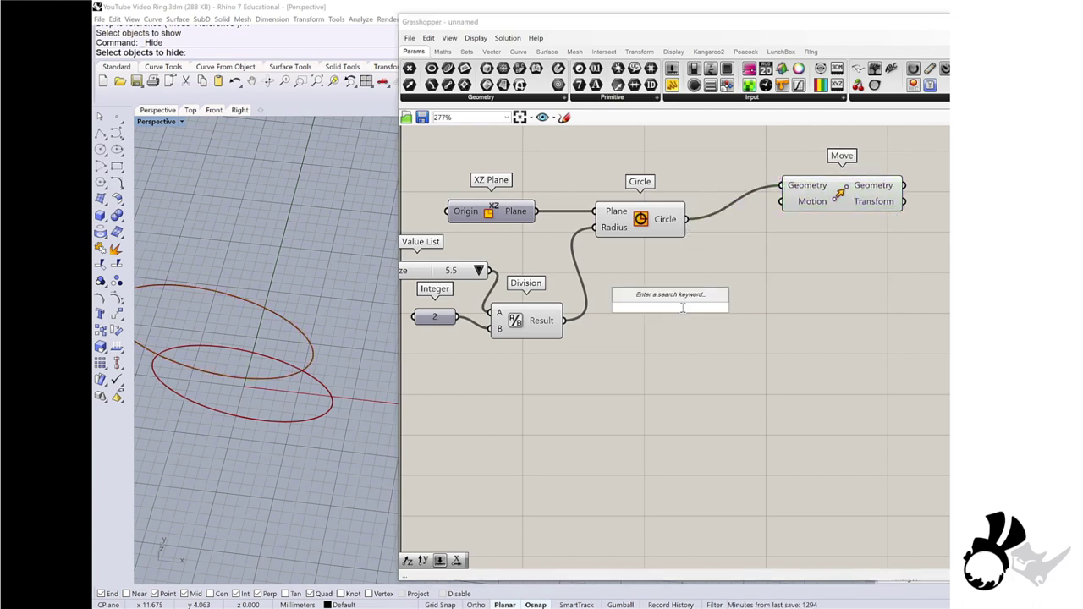
scroll(407, 281, down, 1)
right_drag(314, 307, 321, 297)
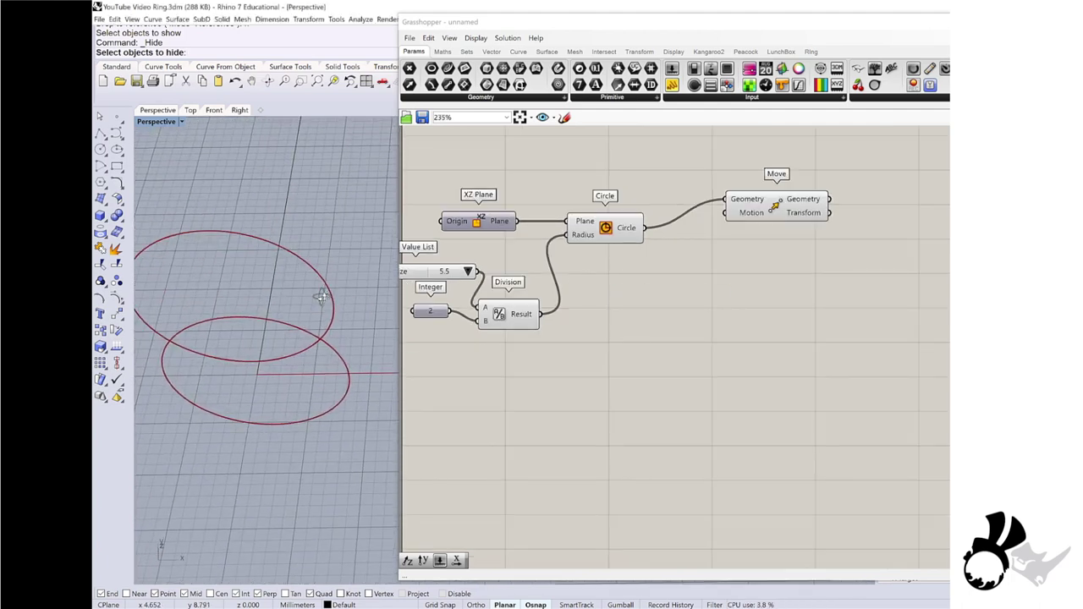
double_click(636, 281)
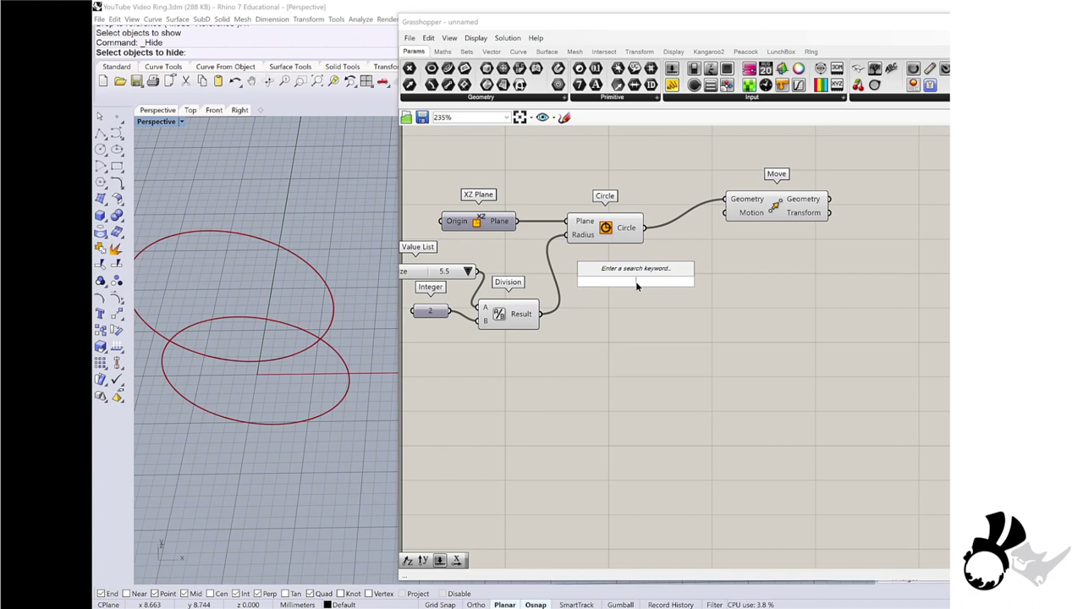
key(Return)
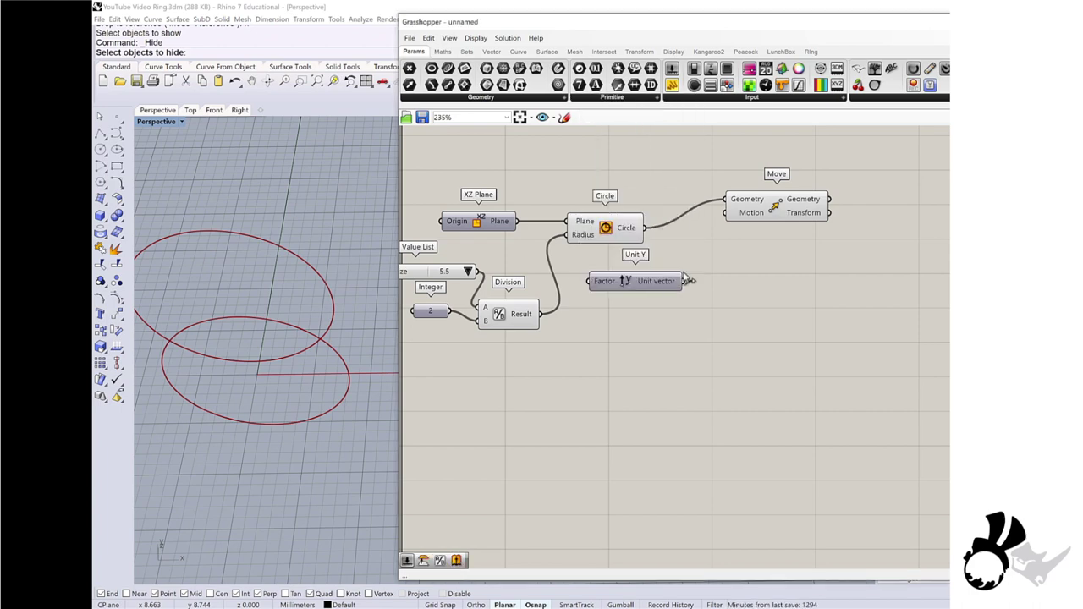
drag(733, 217, 684, 281)
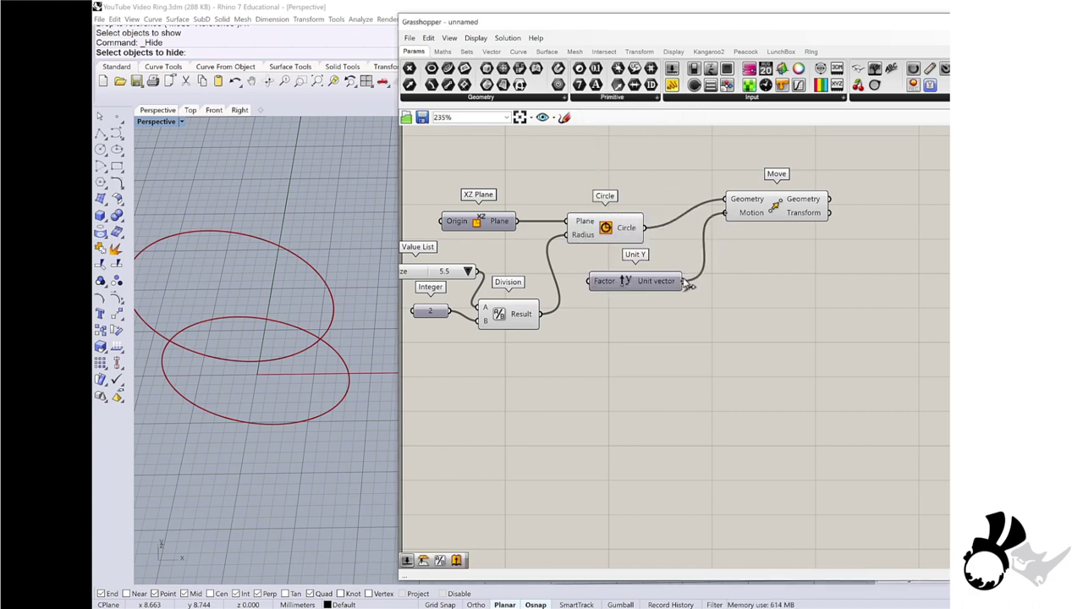
- Add a Number Slider set to 12 below the graph
double_click(513, 383)
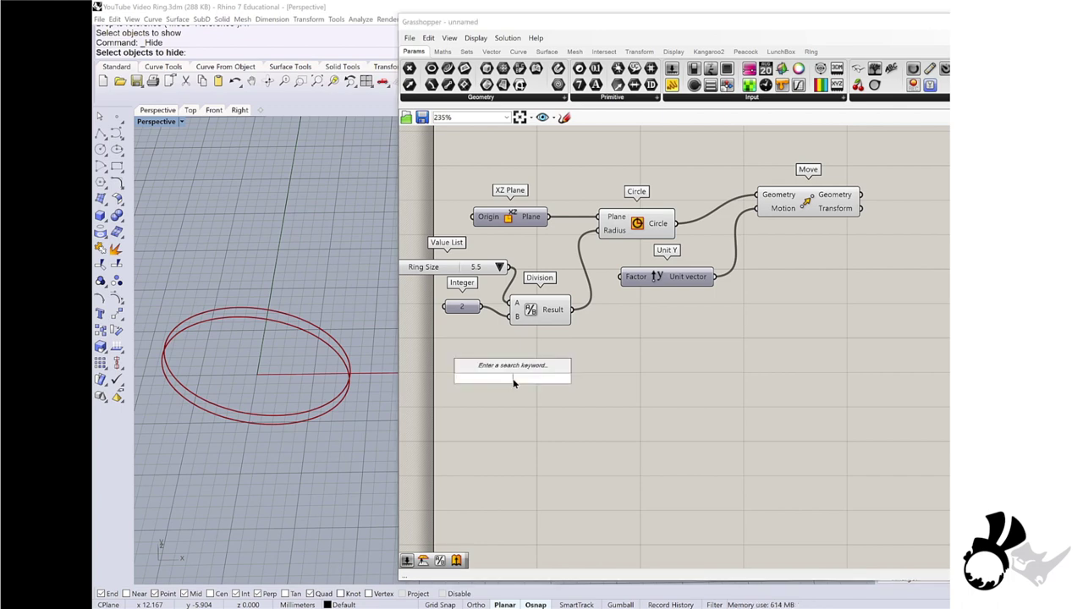
text(num)
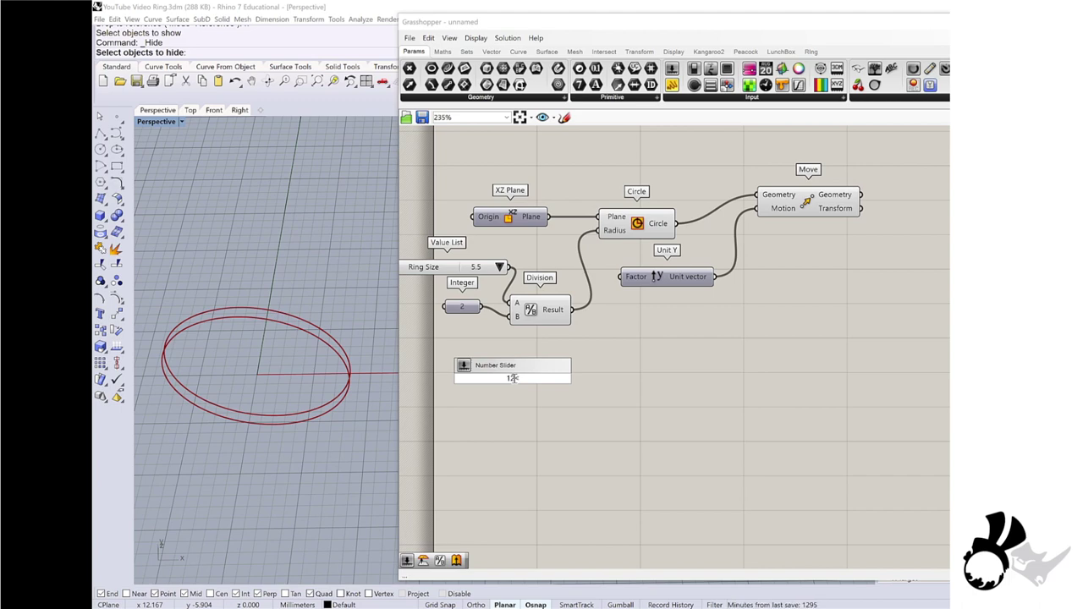
text(<17.00)
key(Return)
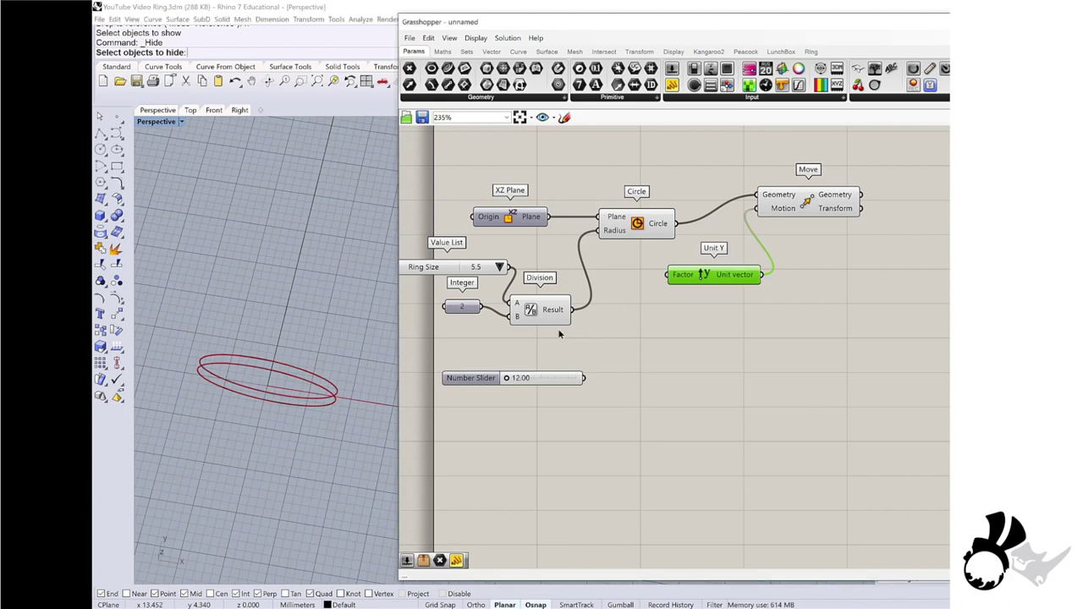
- Copy the Integer and Division components and feed the new Division result into Unit Y's Factor
drag(618, 342, 452, 291)
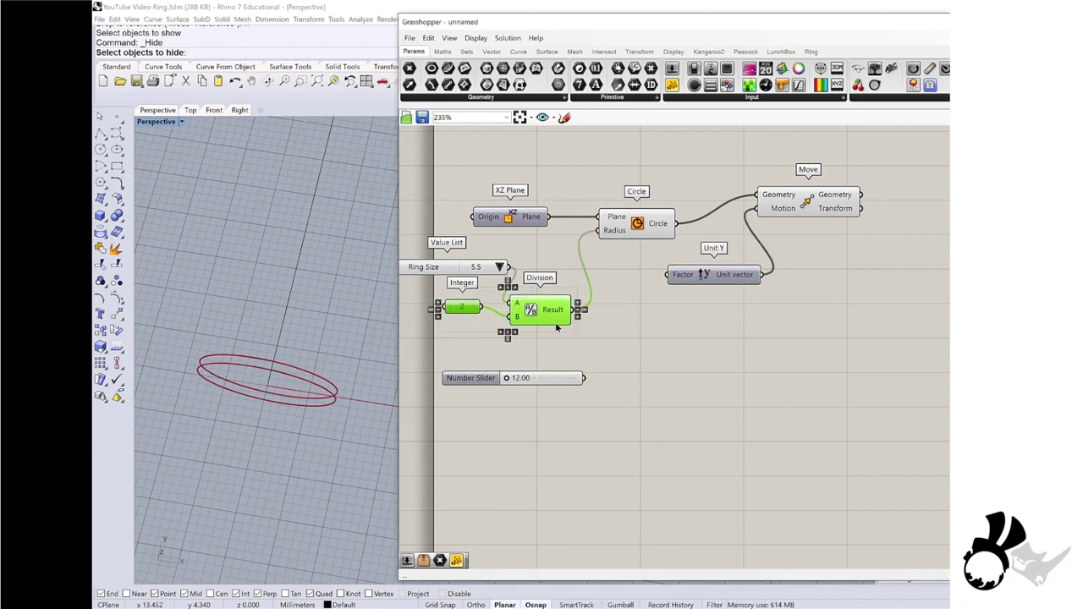
mouse_move(556, 308)
drag(555, 308, 635, 357)
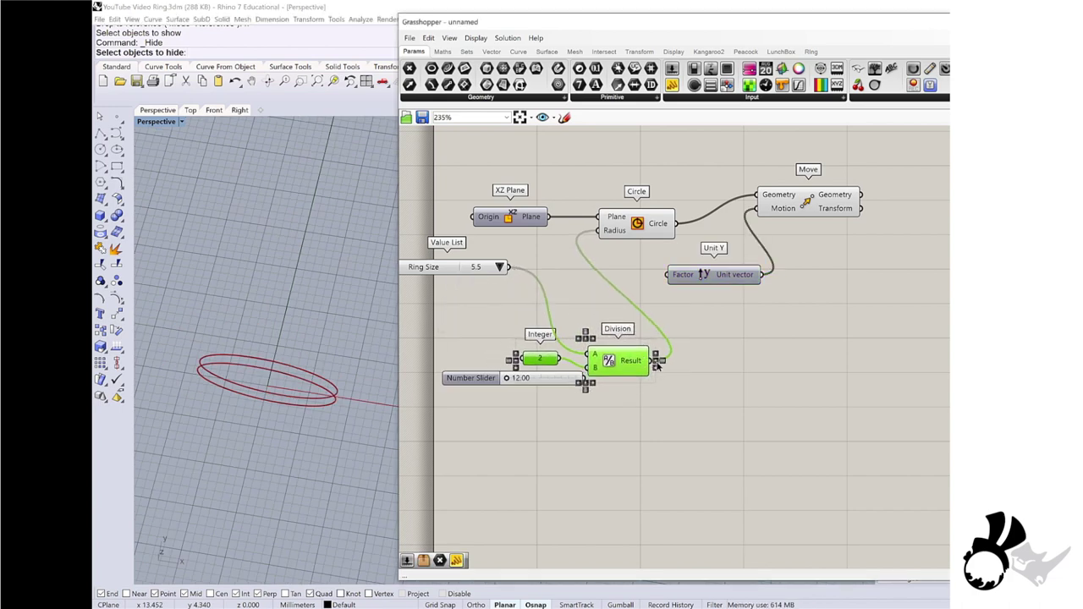
key(ctrl+z)
alt+drag(695, 396, 697, 396)
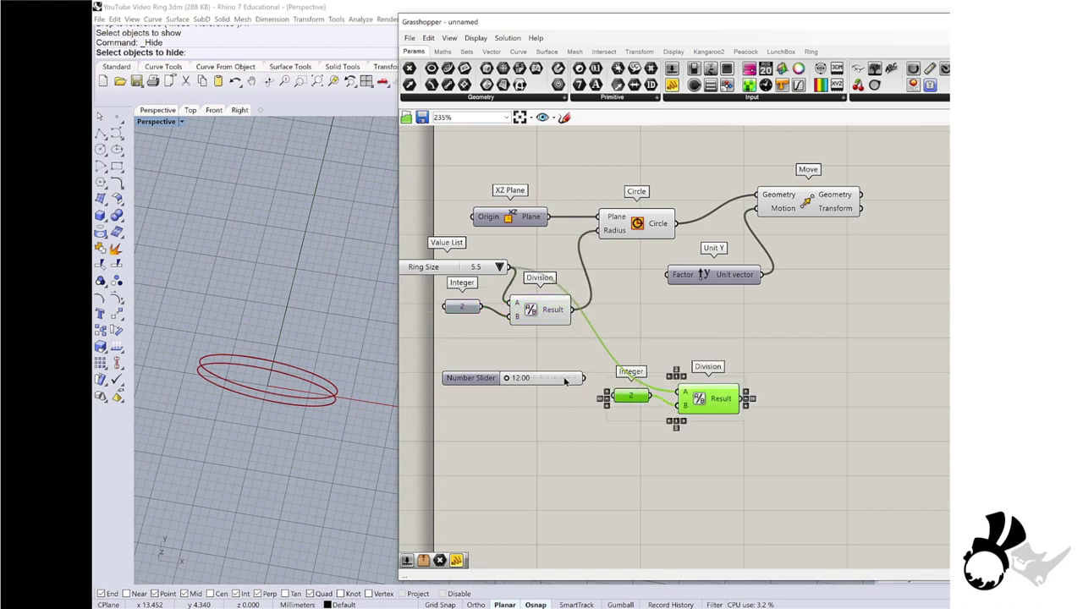
scroll(573, 368, up, 2)
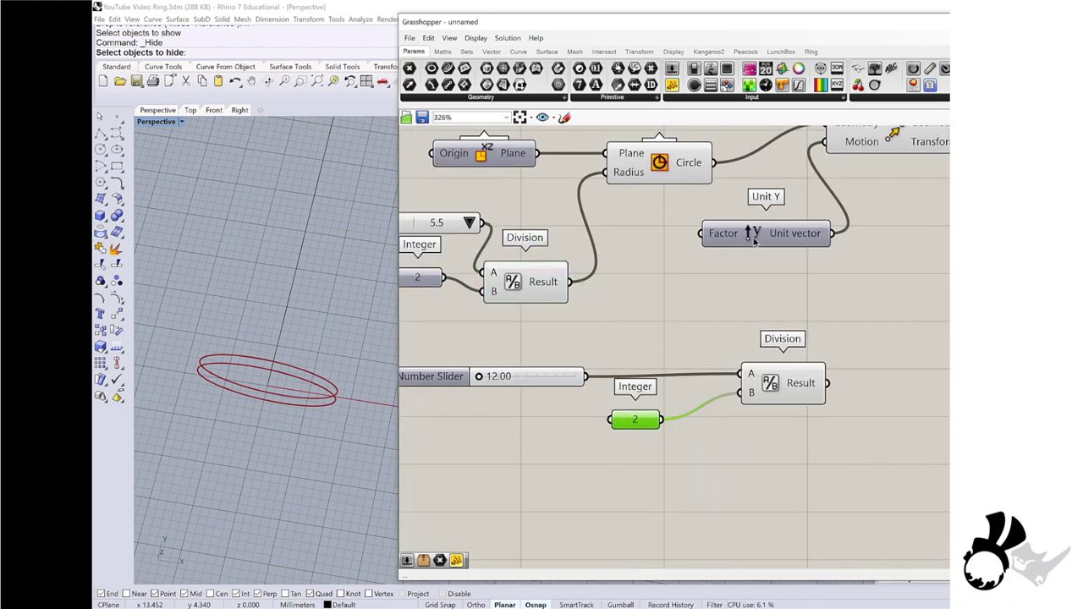
drag(766, 236, 875, 242)
drag(827, 383, 811, 241)
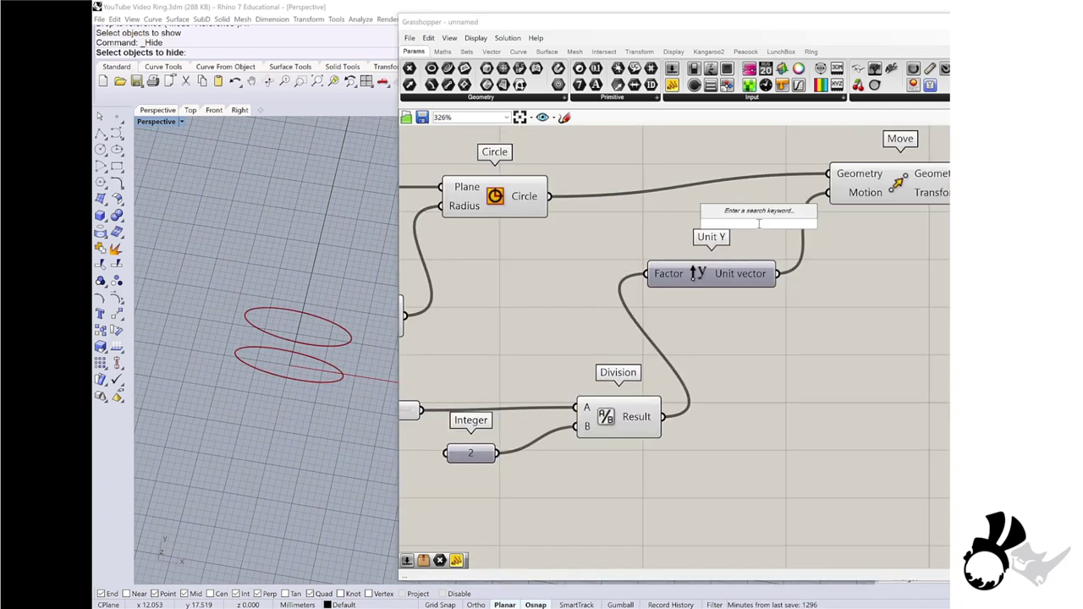
- Insert a Reverse component between Unit Y and Move's Motion input
text(re)
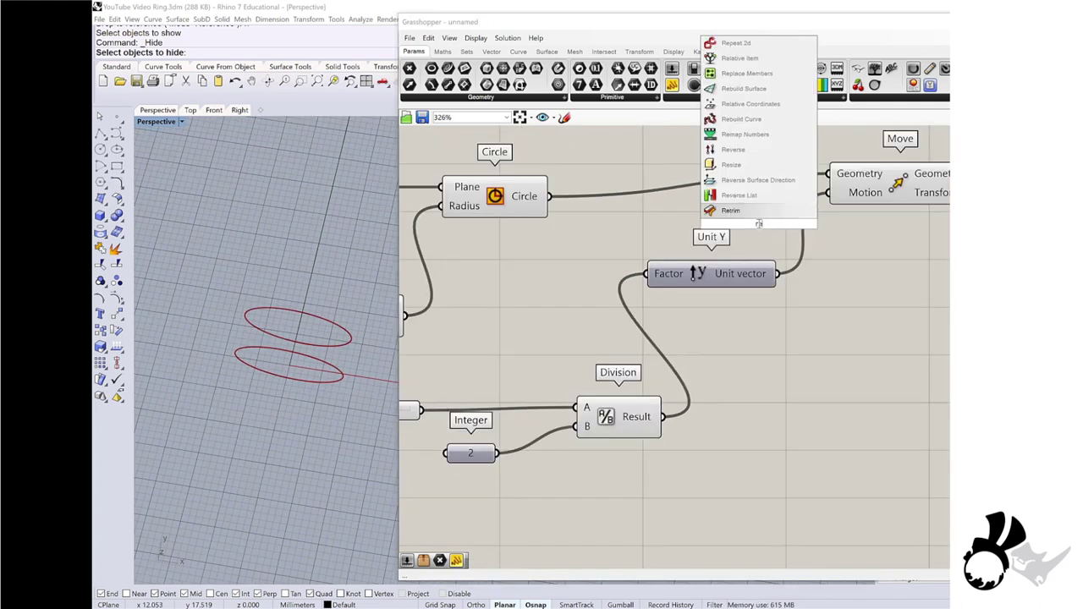
text(vwese)
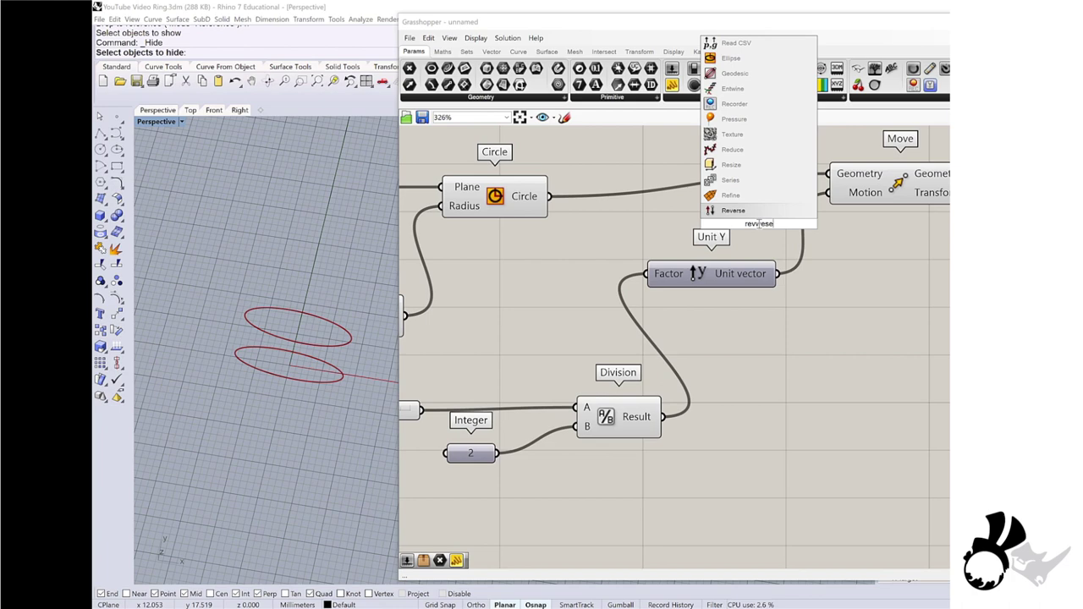
click(745, 211)
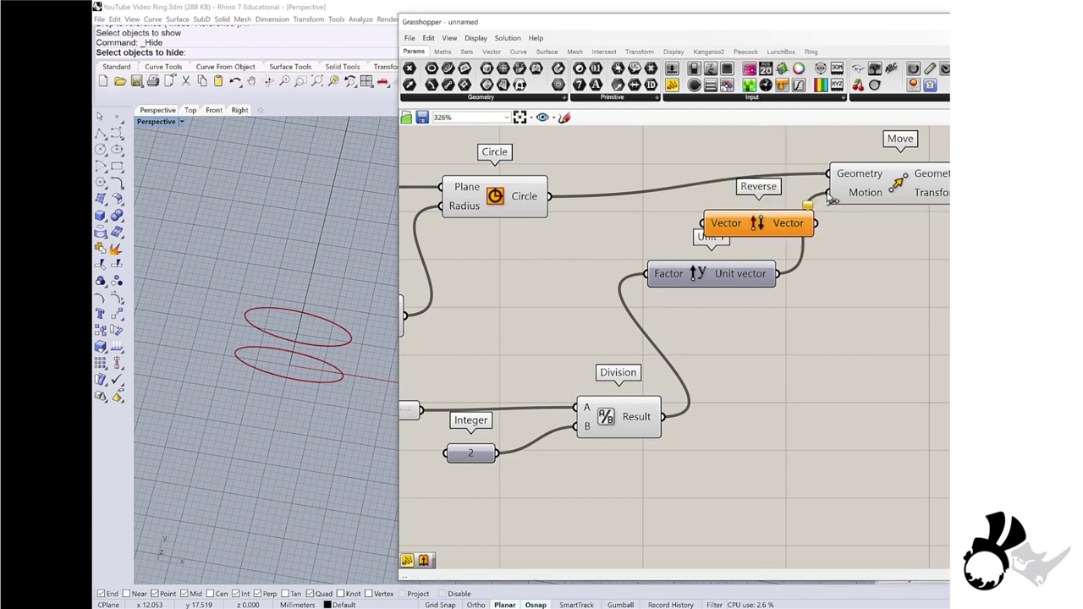
drag(825, 221, 828, 194)
drag(703, 225, 781, 272)
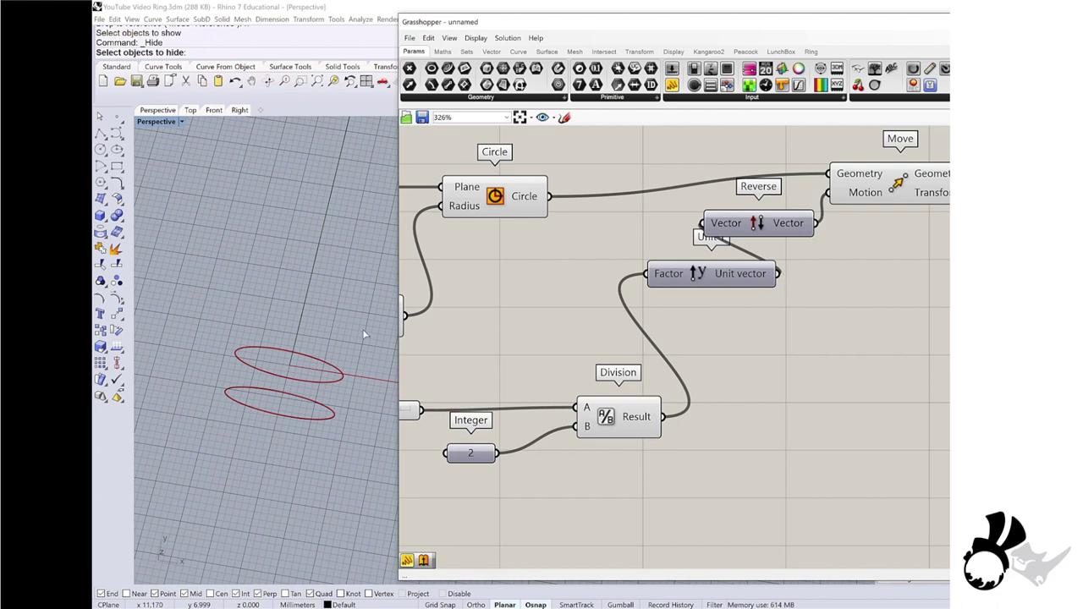
scroll(313, 351, down, 1)
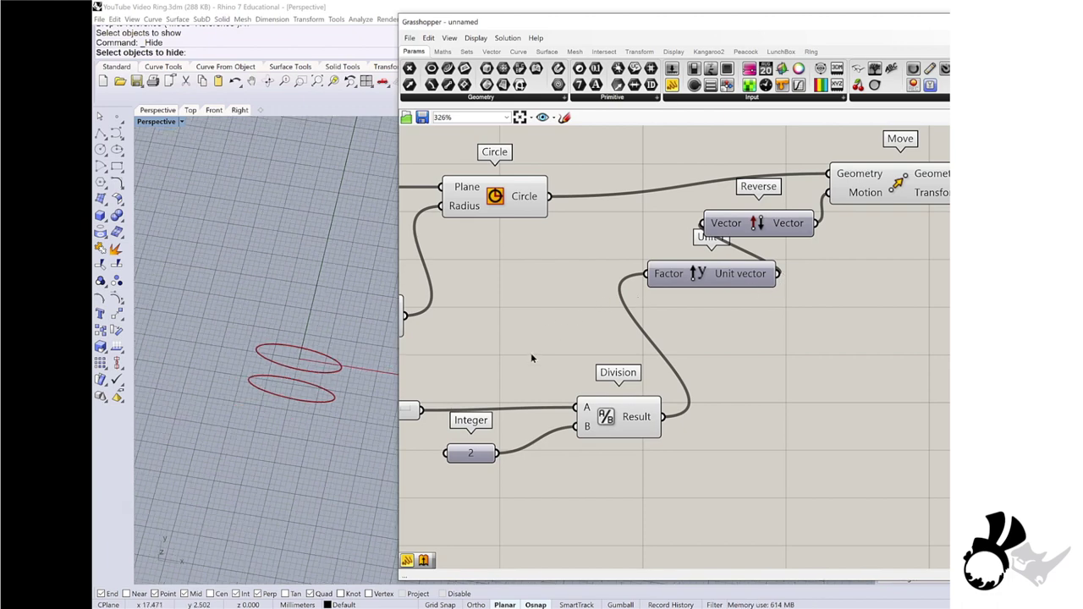
scroll(531, 358, down, 4)
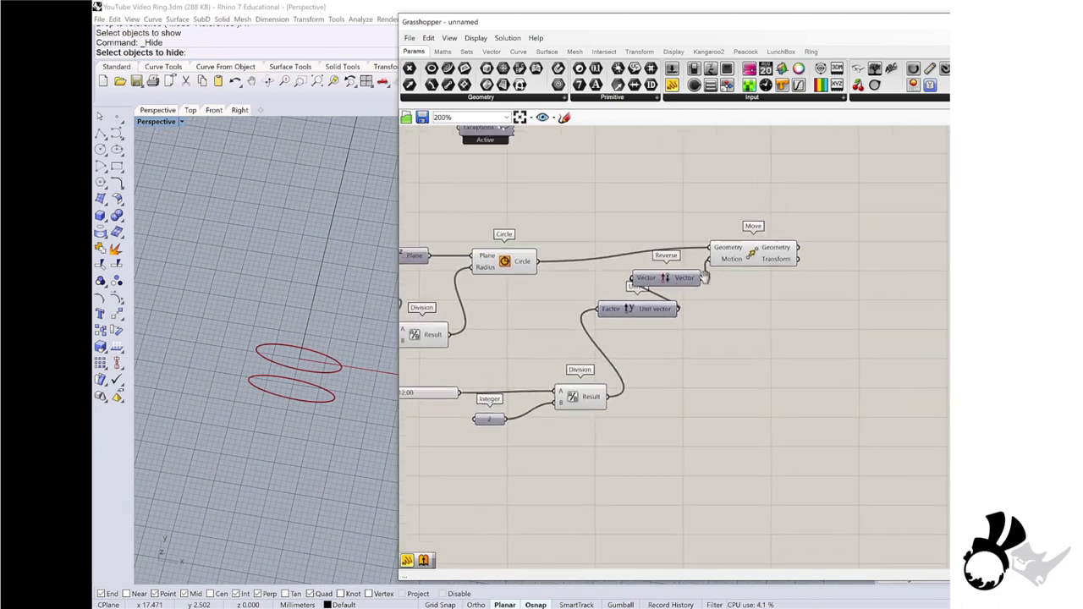
- Add an Extrude component and wire the moved circle from Move into its Base
right_drag(702, 278, 647, 288)
double_click(817, 241)
text(exy)
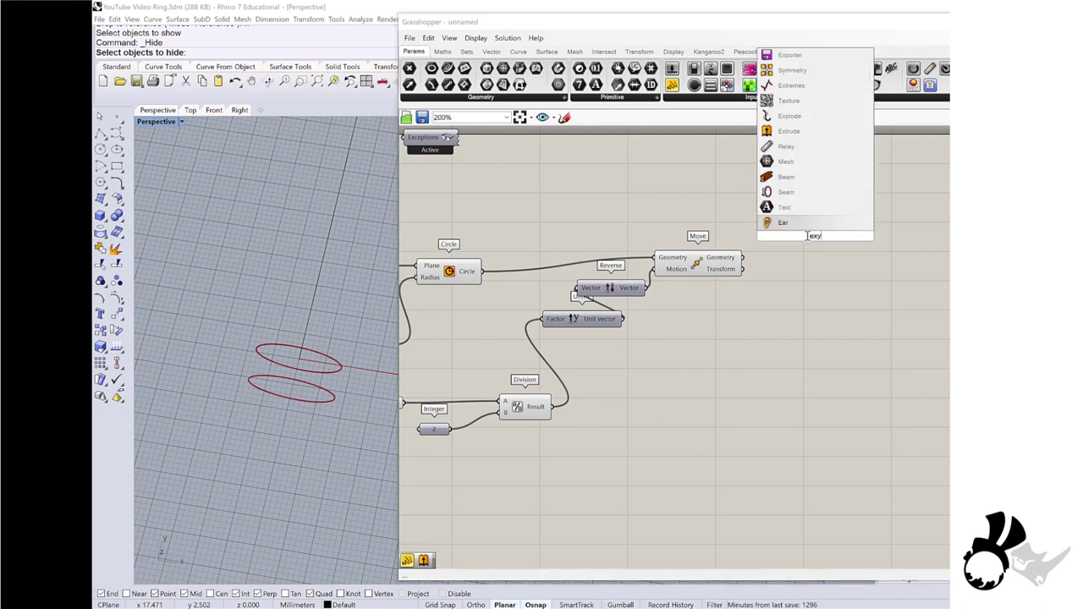
key(BackSpace)
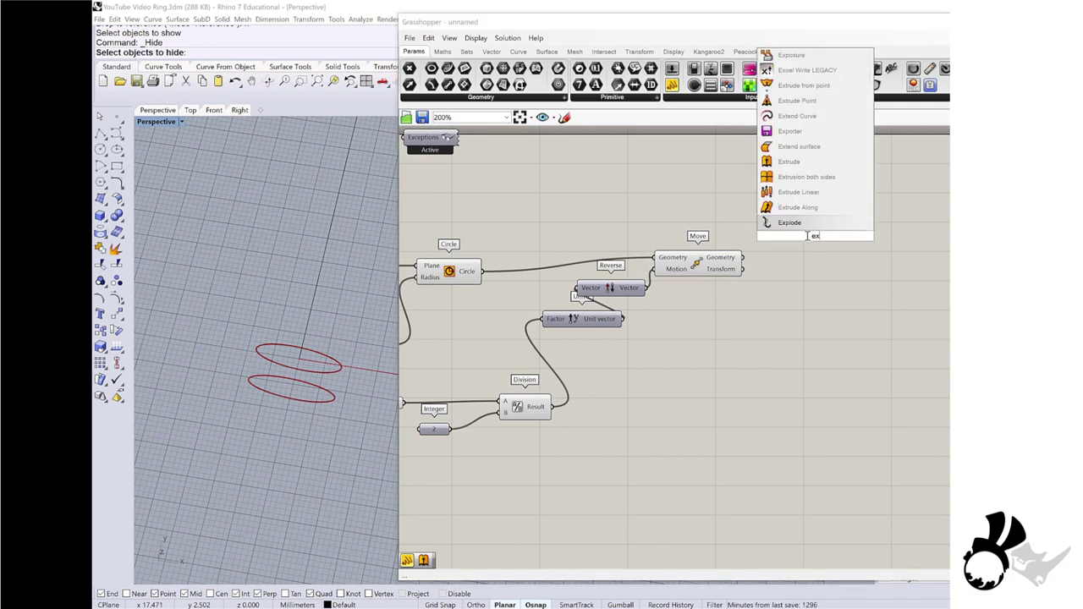
text(t)
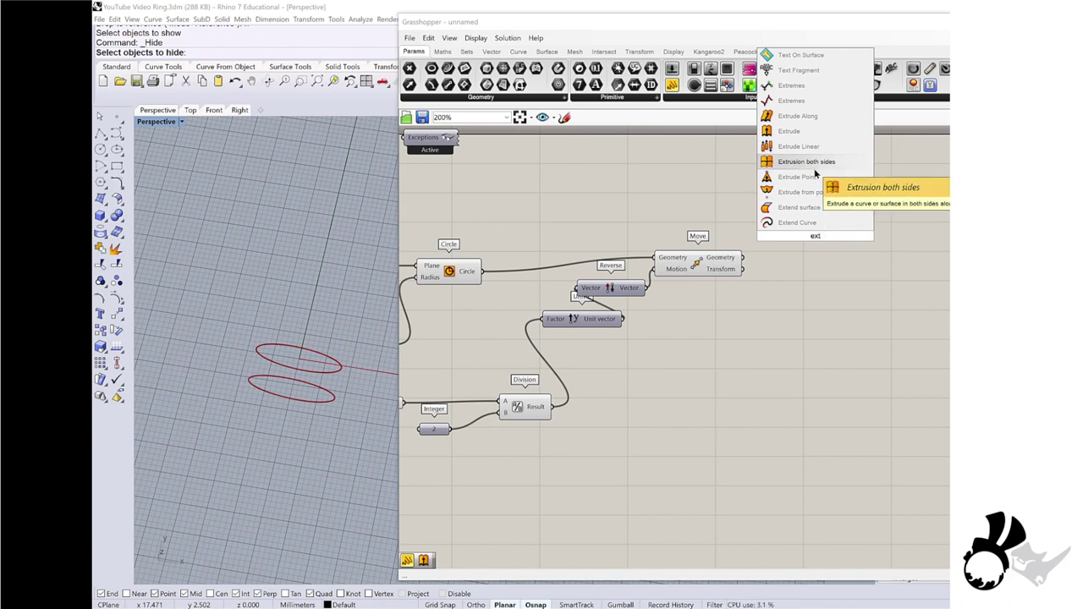
click(800, 132)
drag(814, 235, 822, 244)
scroll(801, 249, up, 2)
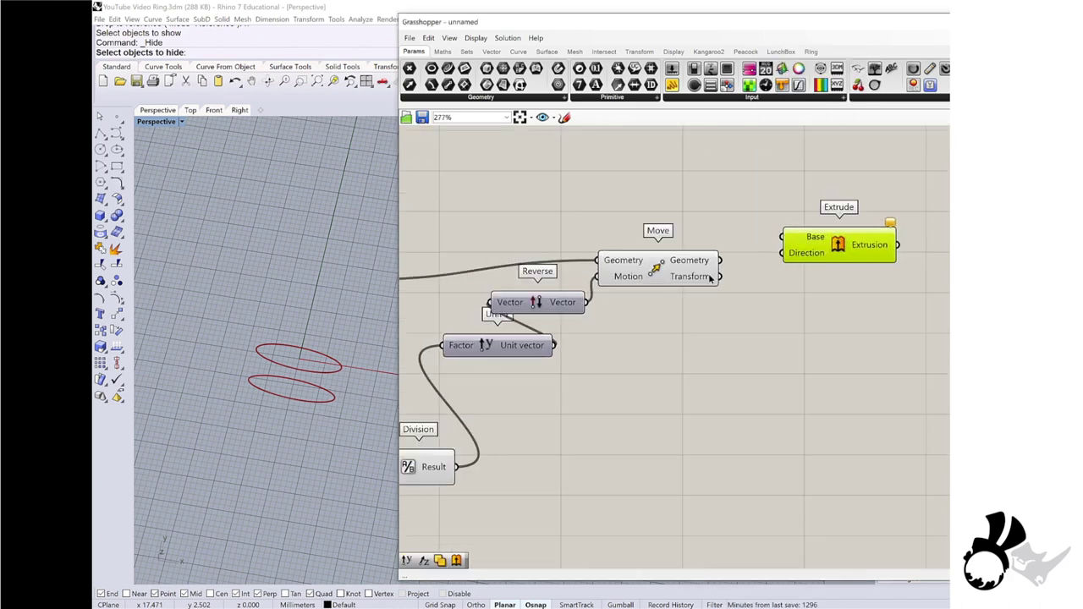
drag(723, 263, 788, 241)
drag(658, 267, 655, 266)
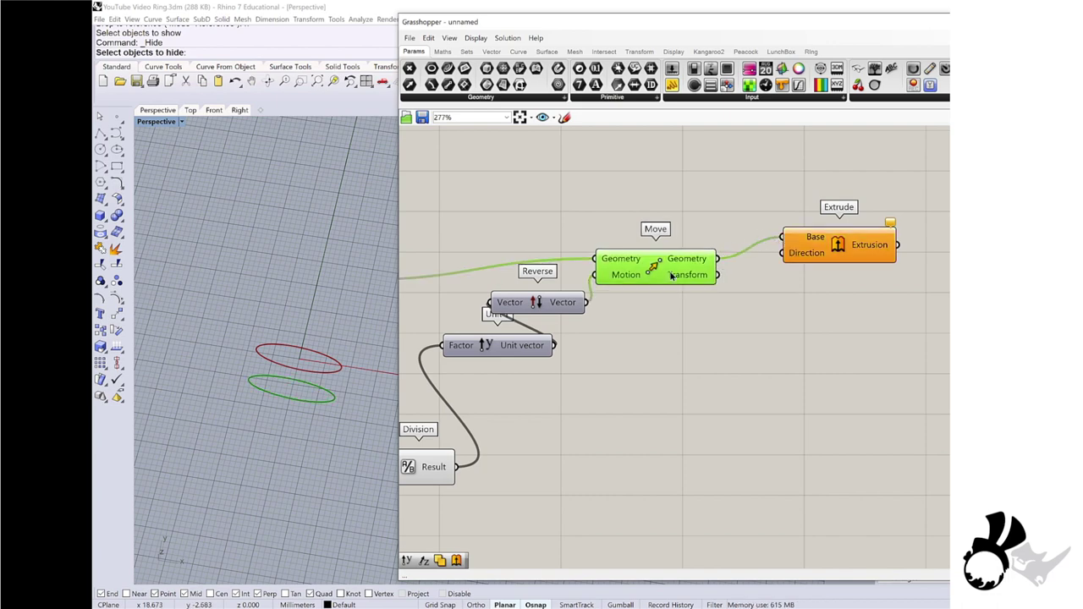
scroll(307, 394, up, 3)
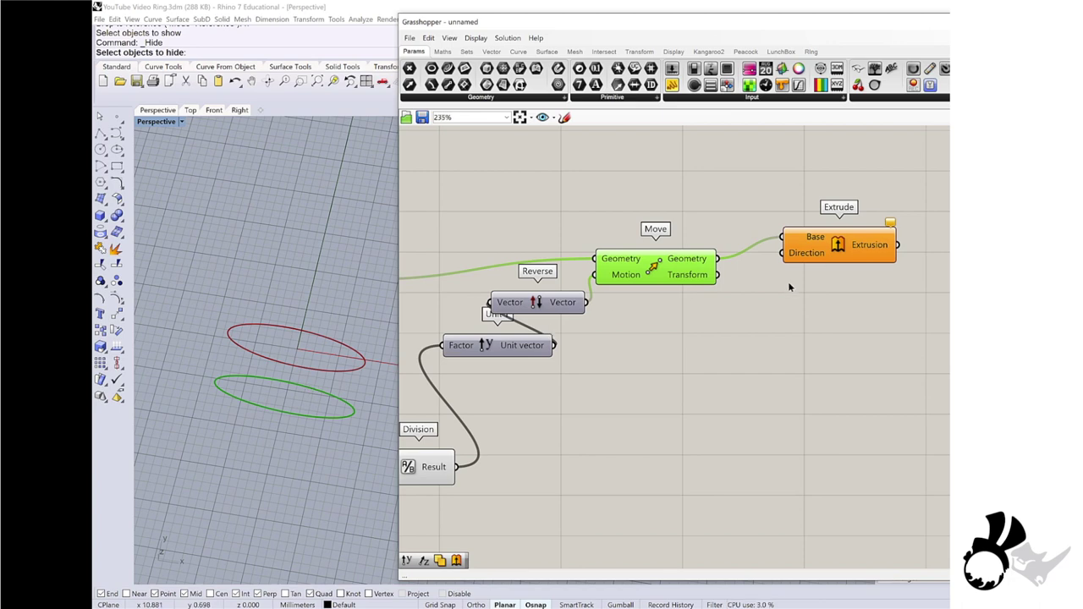
scroll(670, 290, down, 1)
- Add a Unit Y component as Extrude's Direction
double_click(635, 373)
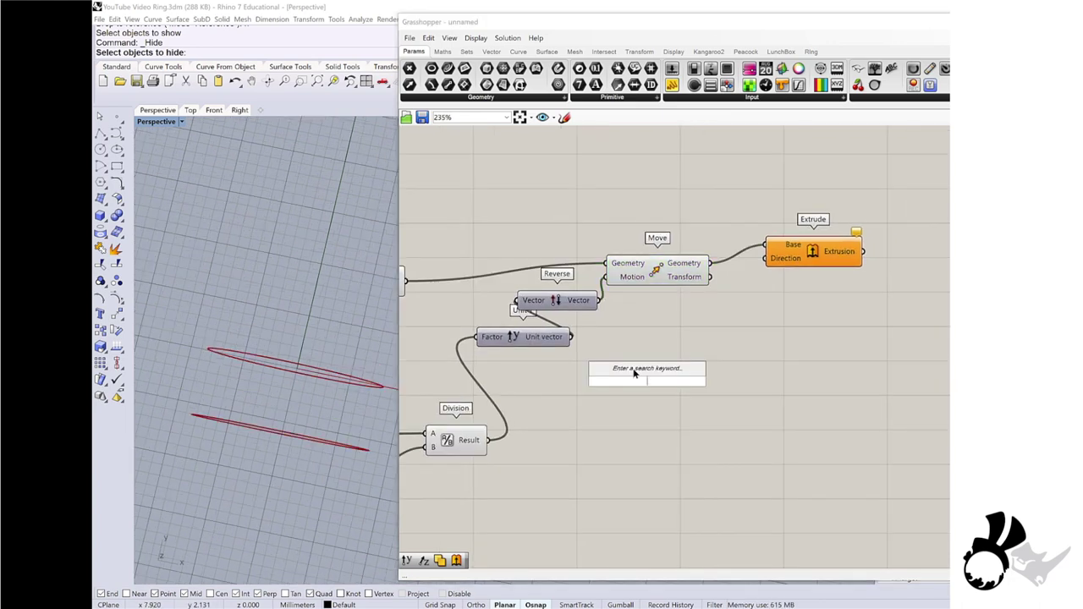
text(unit y)
click(636, 367)
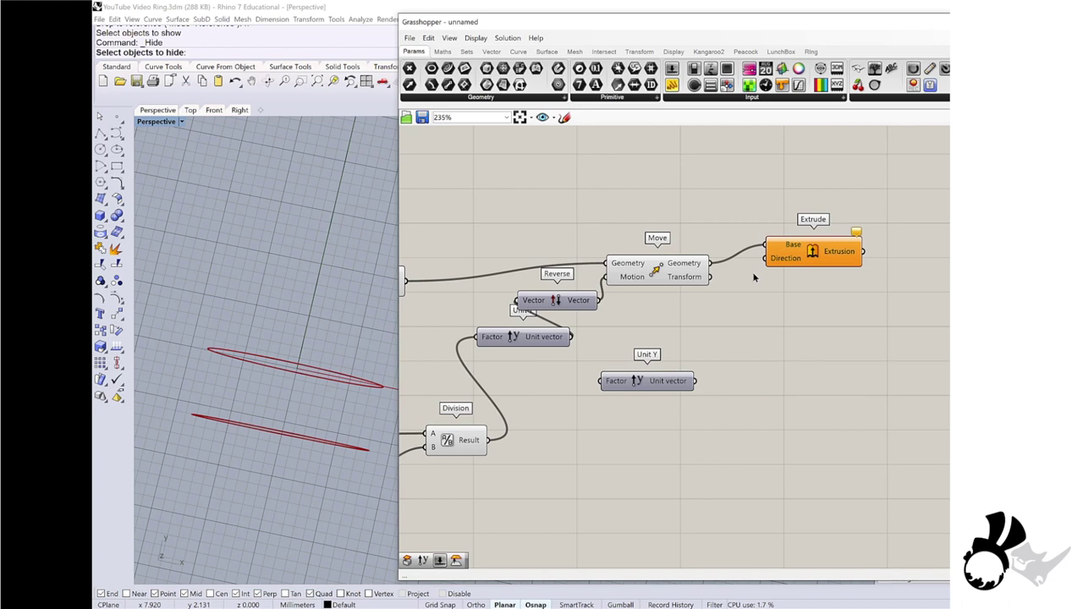
drag(765, 258, 695, 381)
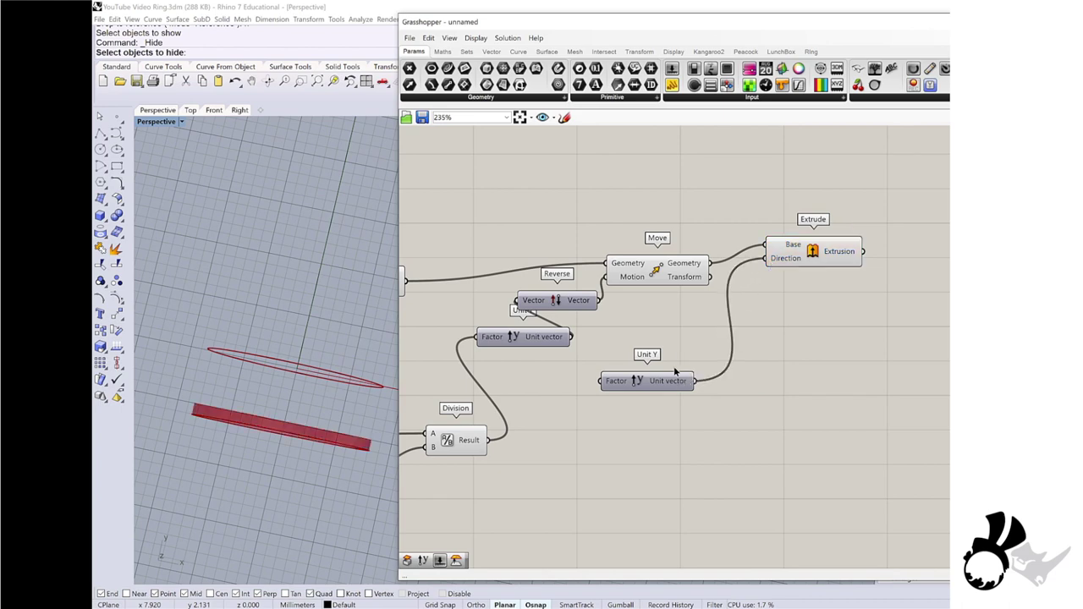
- Wire the number slider into Unit Y's Factor and raise it to lengthen the cylinder
scroll(675, 371, down, 1)
right_drag(682, 358, 822, 319)
drag(503, 381, 745, 339)
click(345, 350)
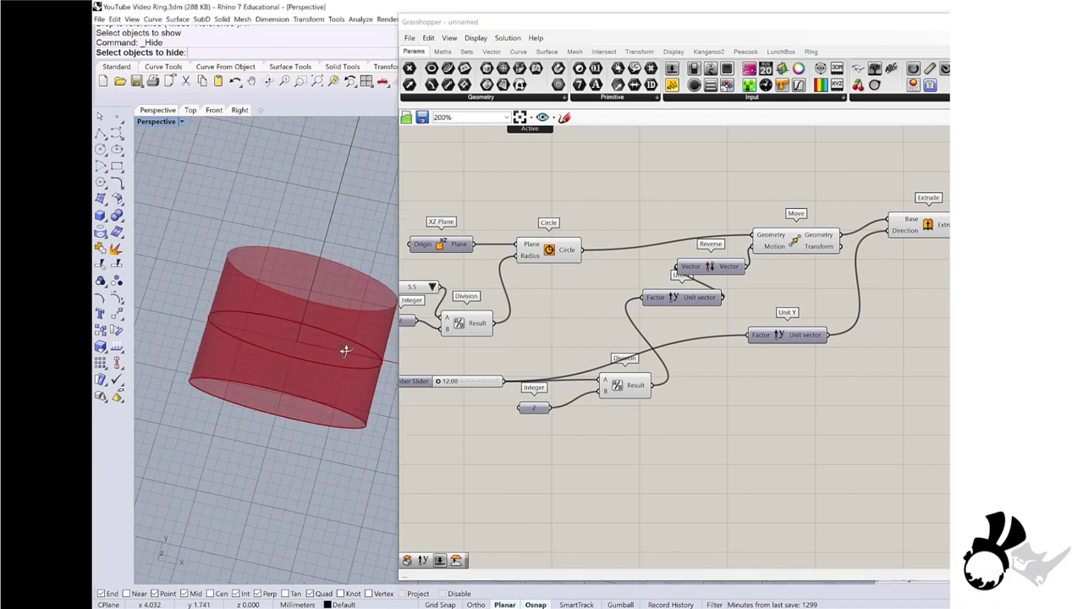
right_drag(346, 350, 457, 369)
scroll(422, 383, up, 2)
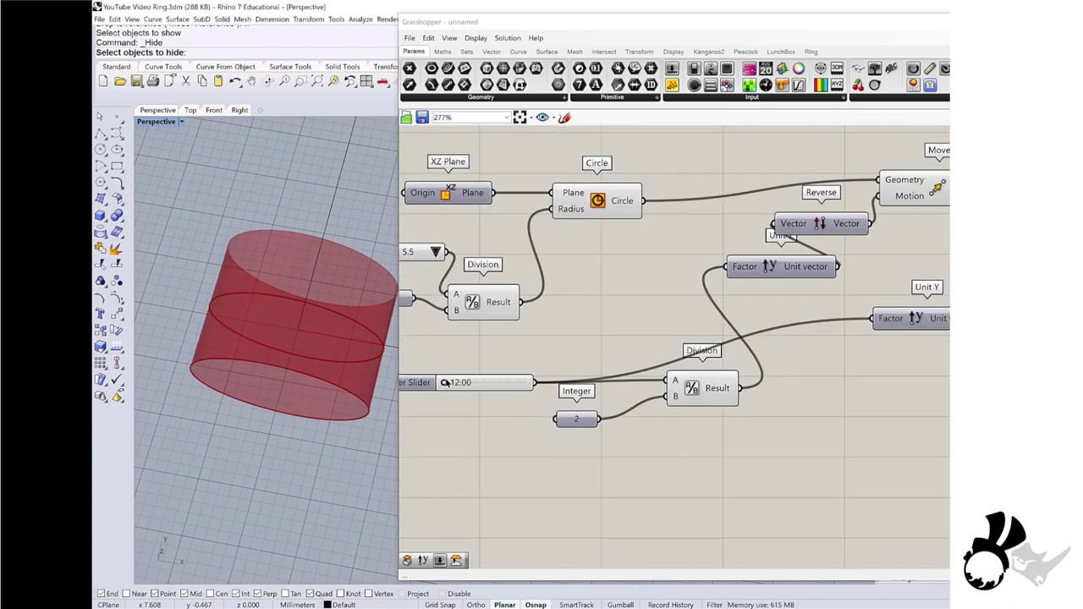
mouse_move(443, 382)
mouse_down()
mouse_move(482, 382)
mouse_move(438, 389)
mouse_up()
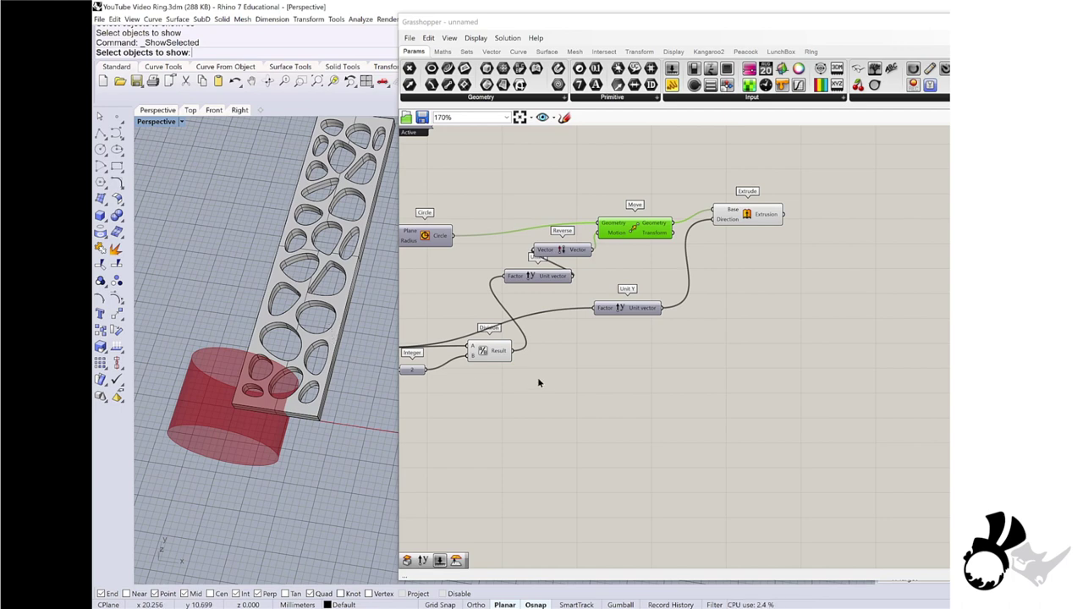
- Unhide the Voronoi band and reference it into a new Brep parameter using Set one Brep
right_drag(521, 397, 616, 374)
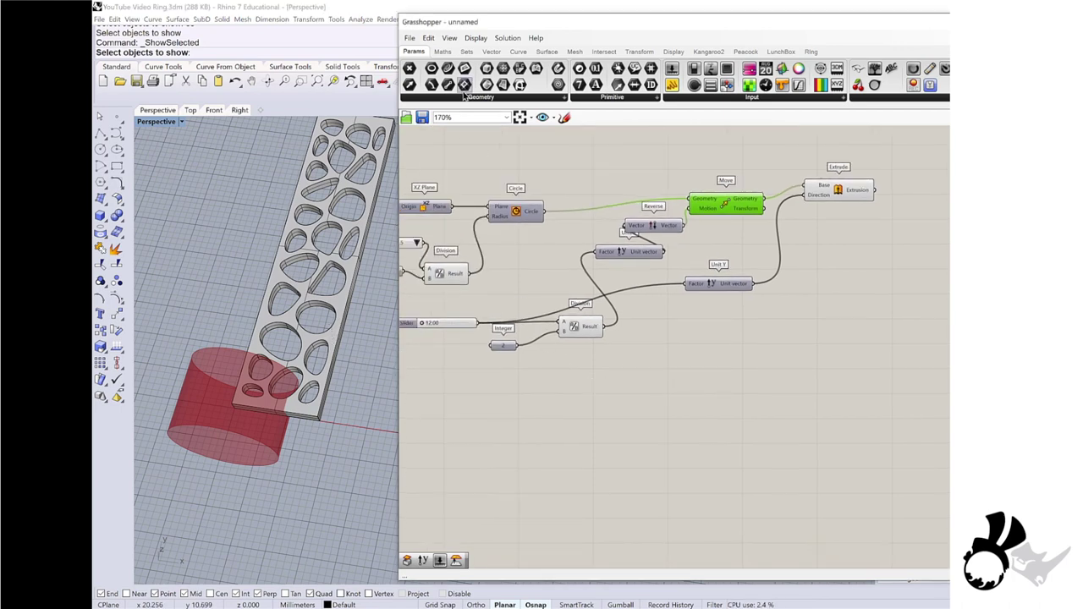
click(326, 215)
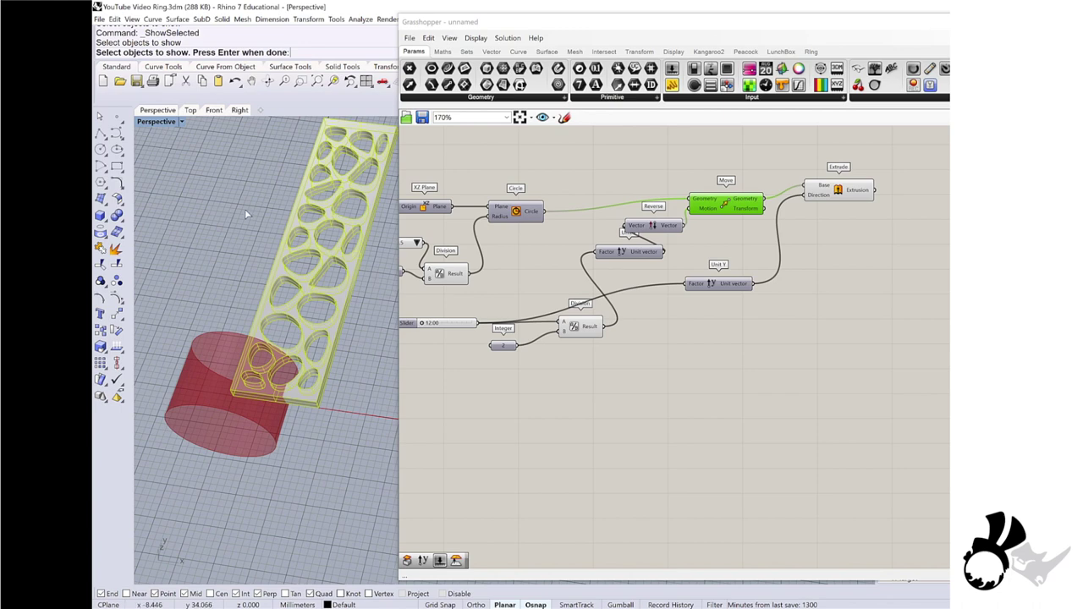
drag(488, 88, 483, 400)
scroll(480, 401, up, 4)
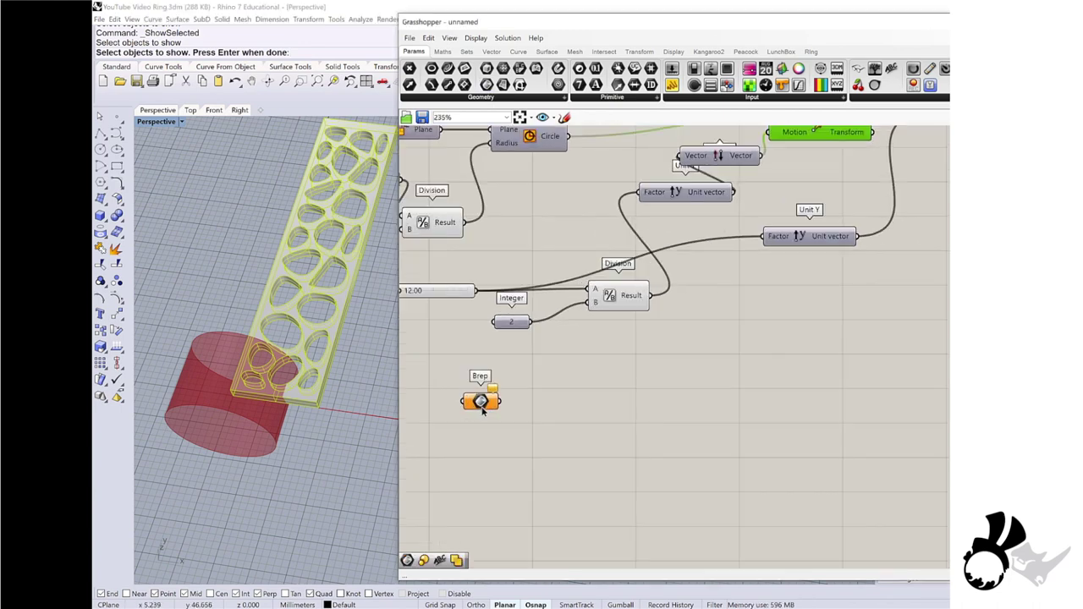
right_click(481, 401)
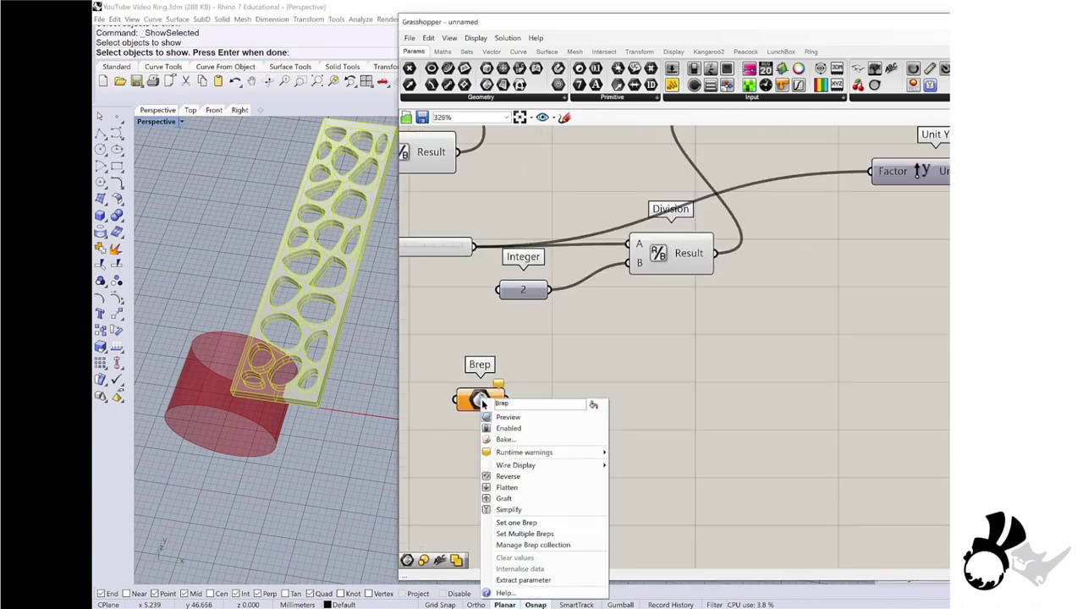
click(516, 522)
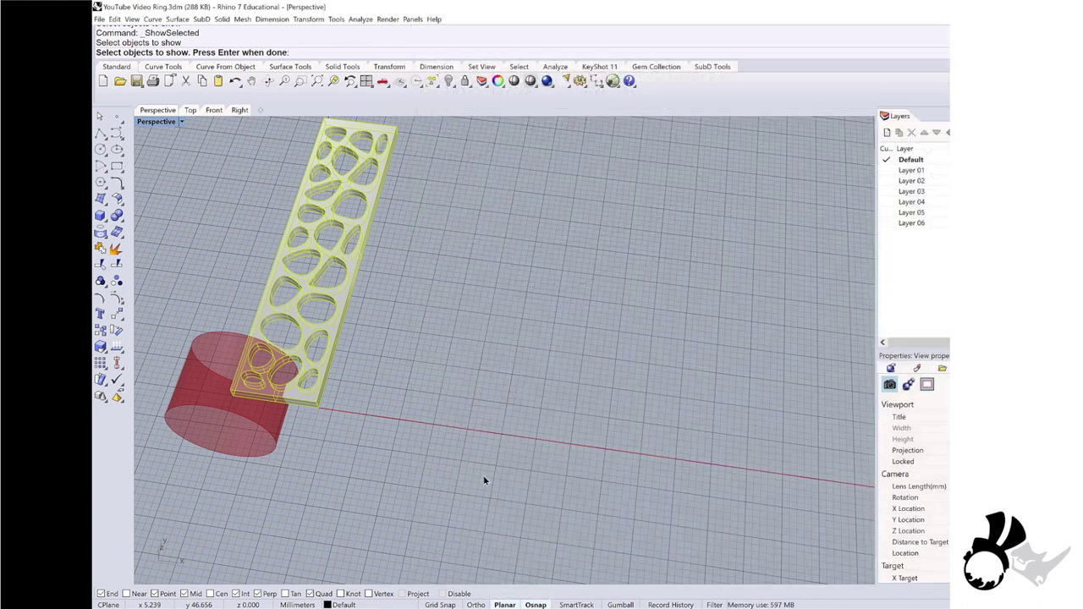
right_click(333, 300)
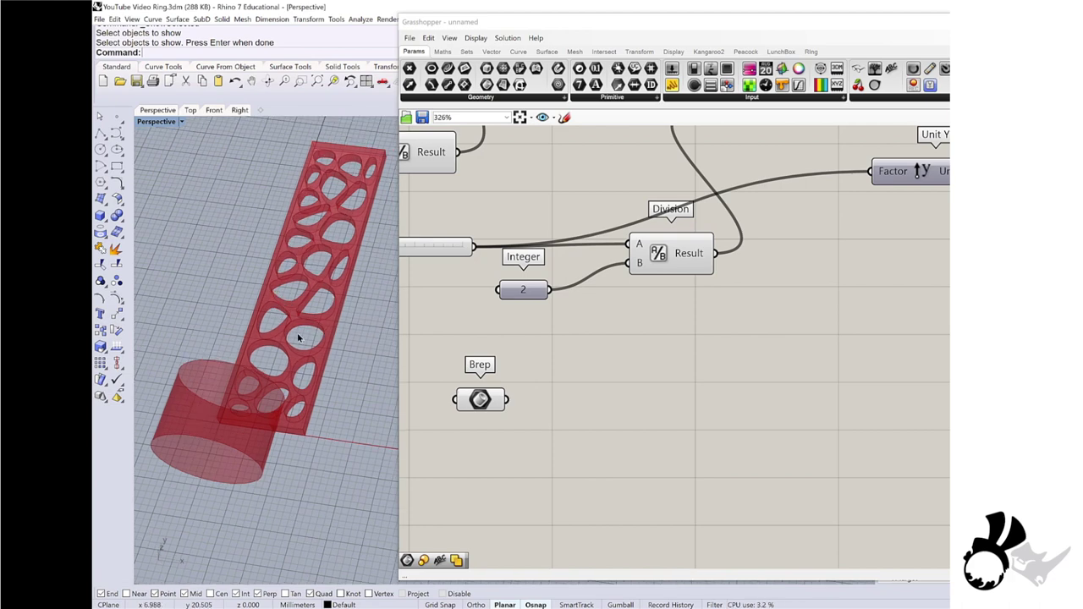
scroll(530, 367, down, 2)
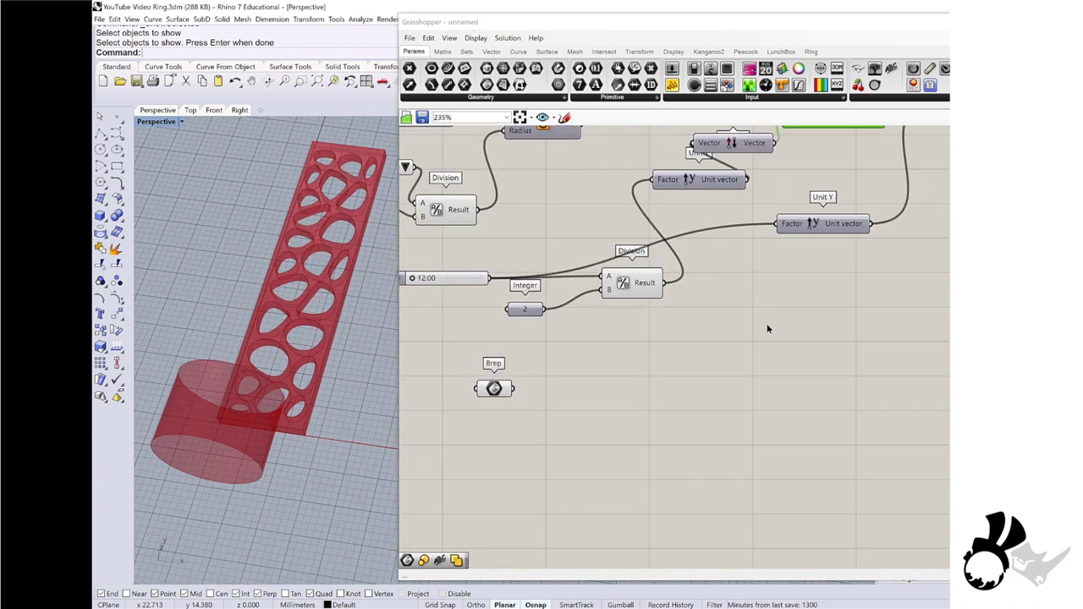
- Place a Surface Morph component and wire the Brep output into its Geometry input
double_click(795, 388)
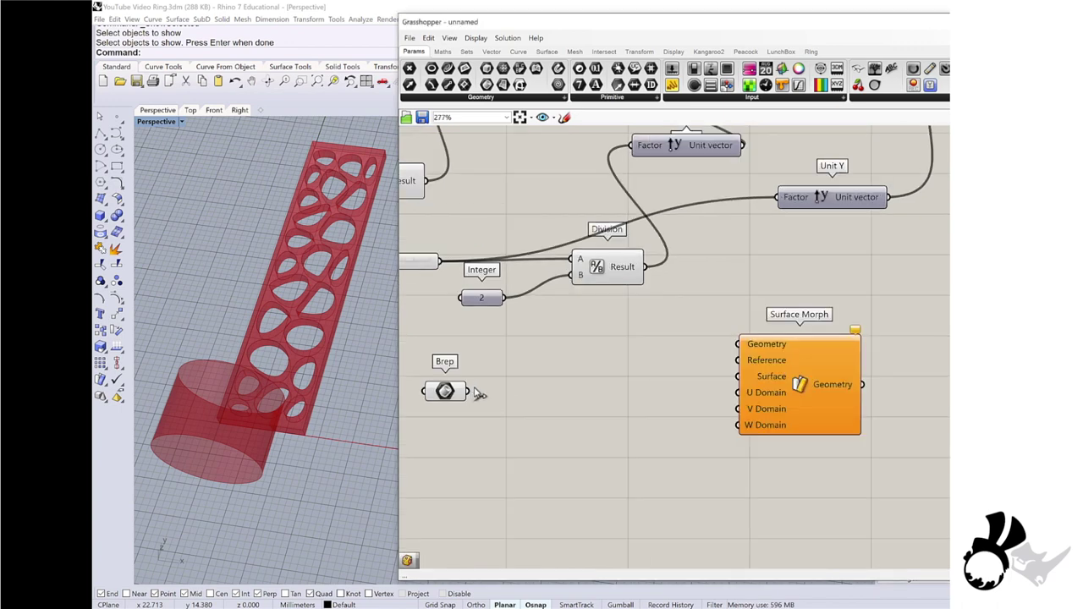
drag(466, 390, 743, 345)
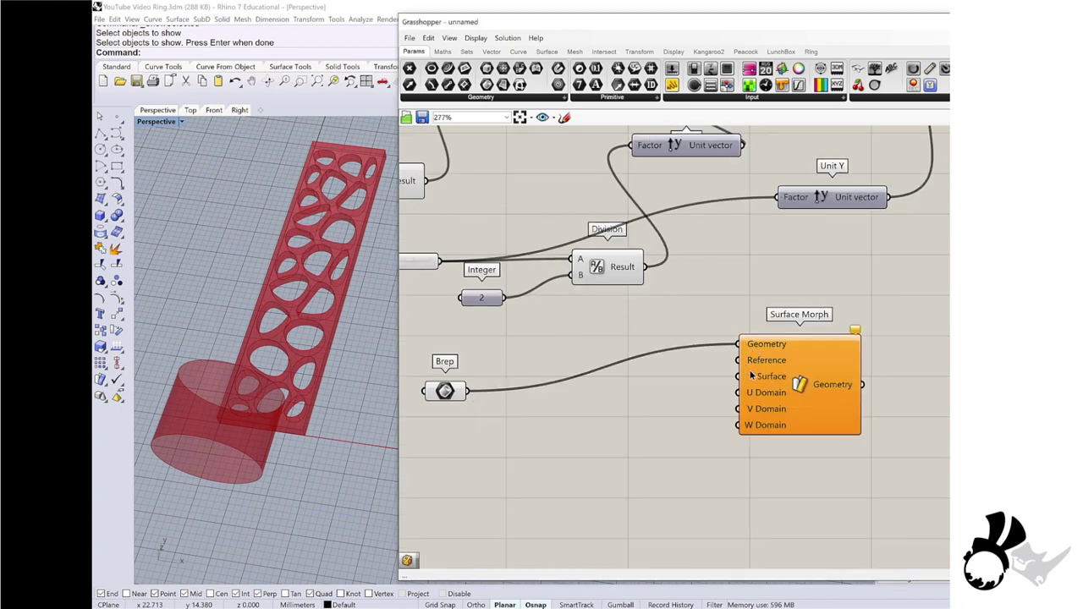
scroll(754, 370, up, 2)
scroll(766, 368, down, 2)
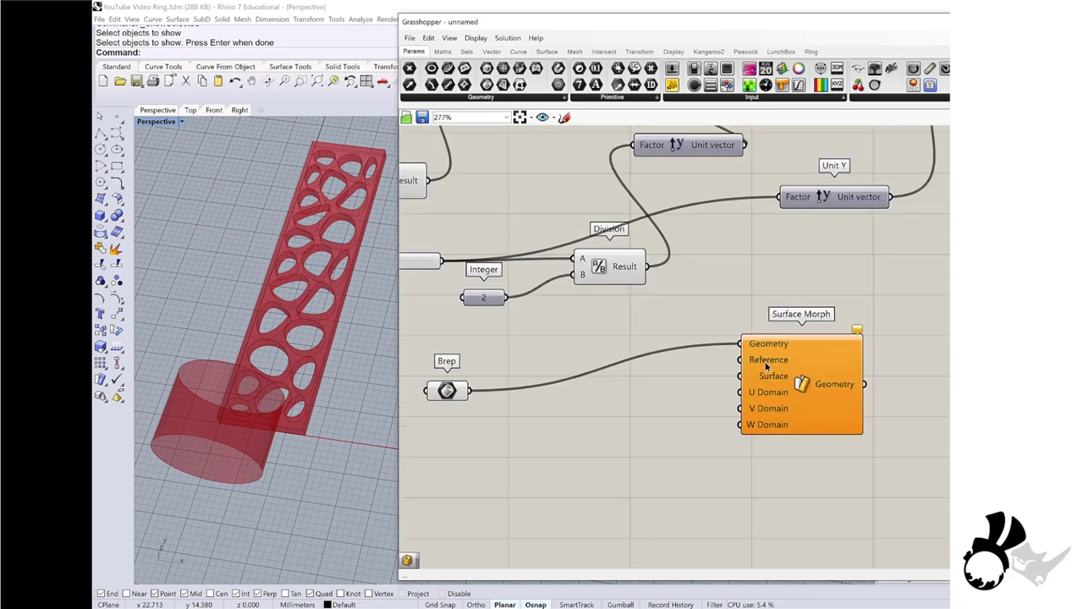
double_click(596, 410)
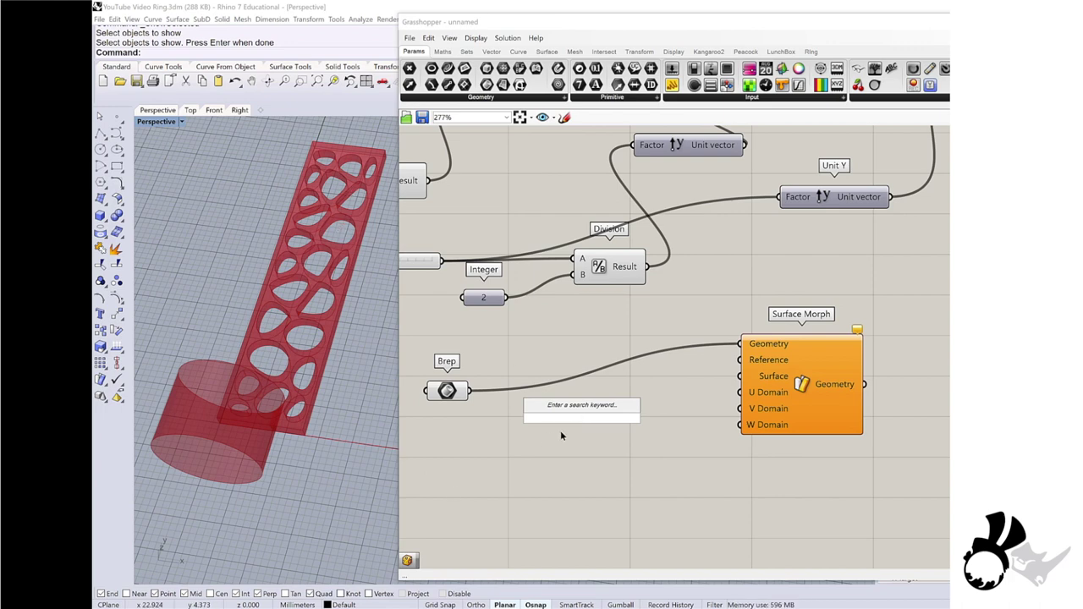
- Add a Bounding Box of the Brep and wire its Box into Surface Morph's Reference
text(bounding)
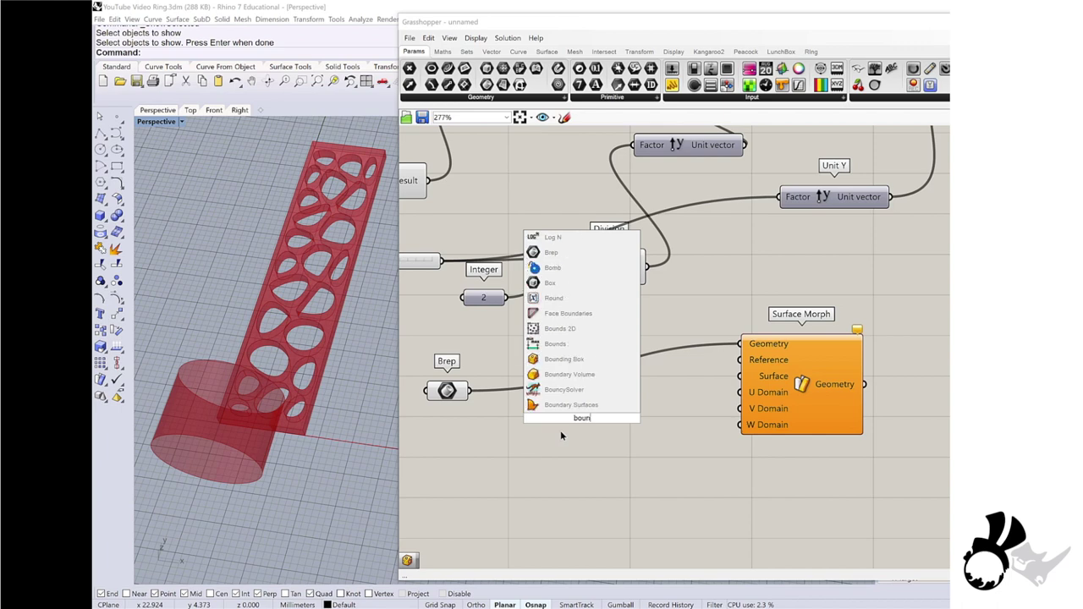
key(Return)
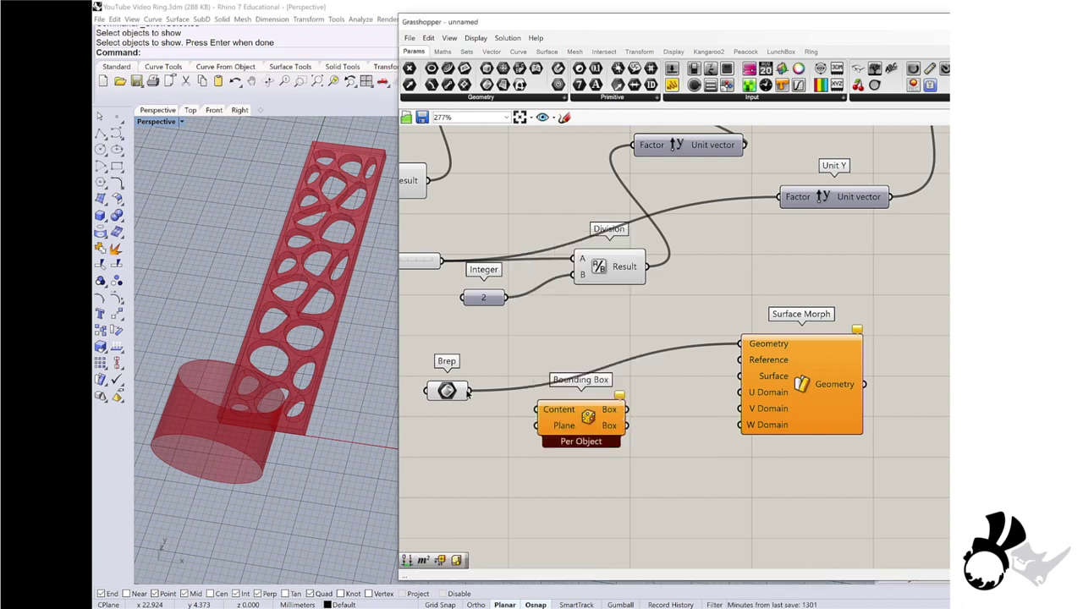
drag(468, 391, 542, 411)
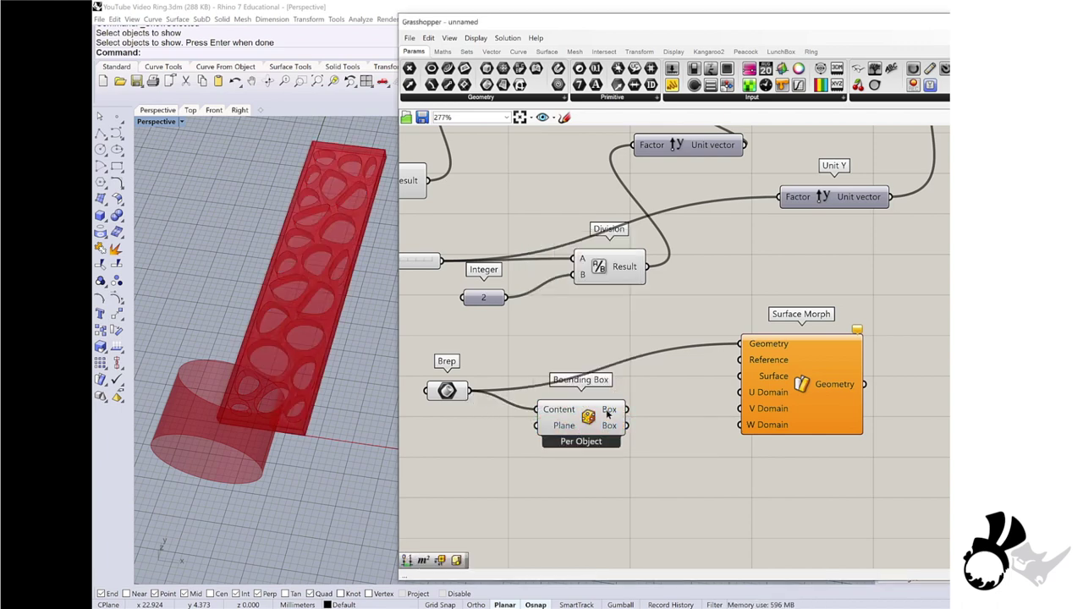
drag(633, 415, 745, 360)
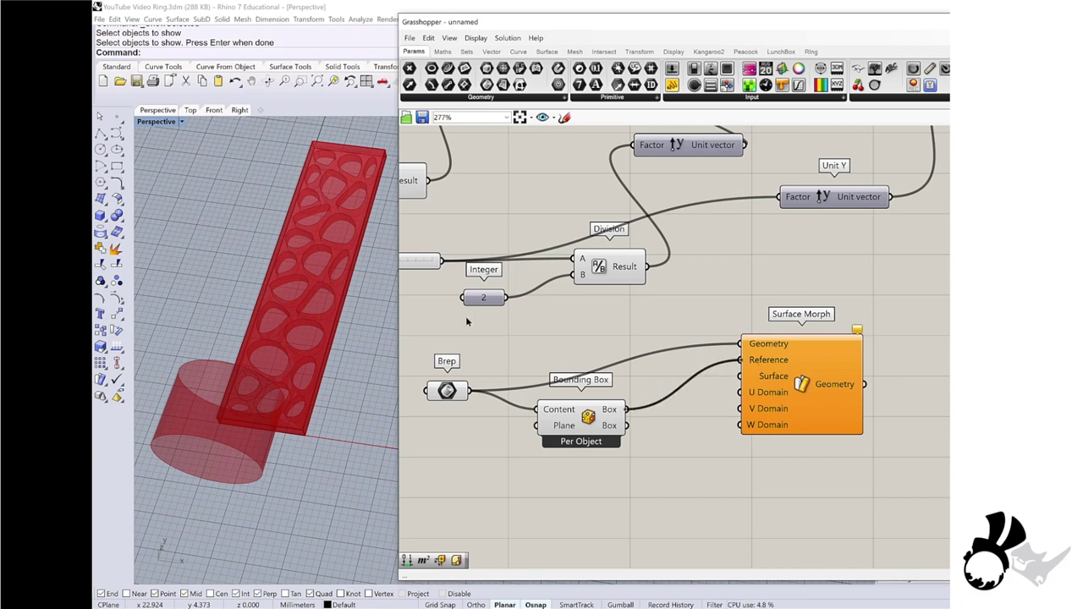
- Set the Bounding Box's Plane input to Principal
scroll(567, 428, up, 1)
click(574, 427)
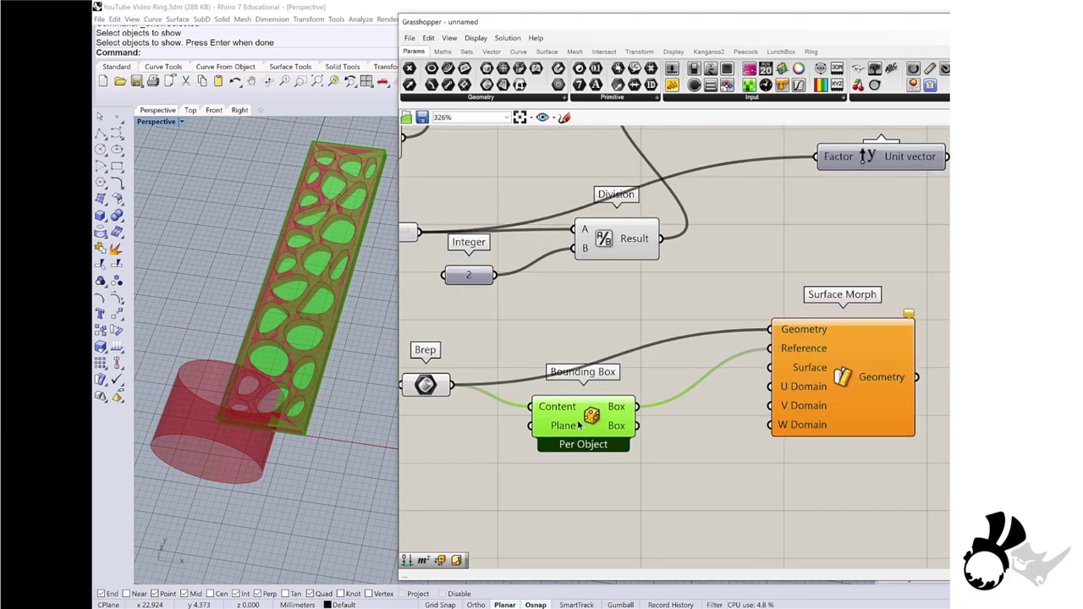
right_click(579, 425)
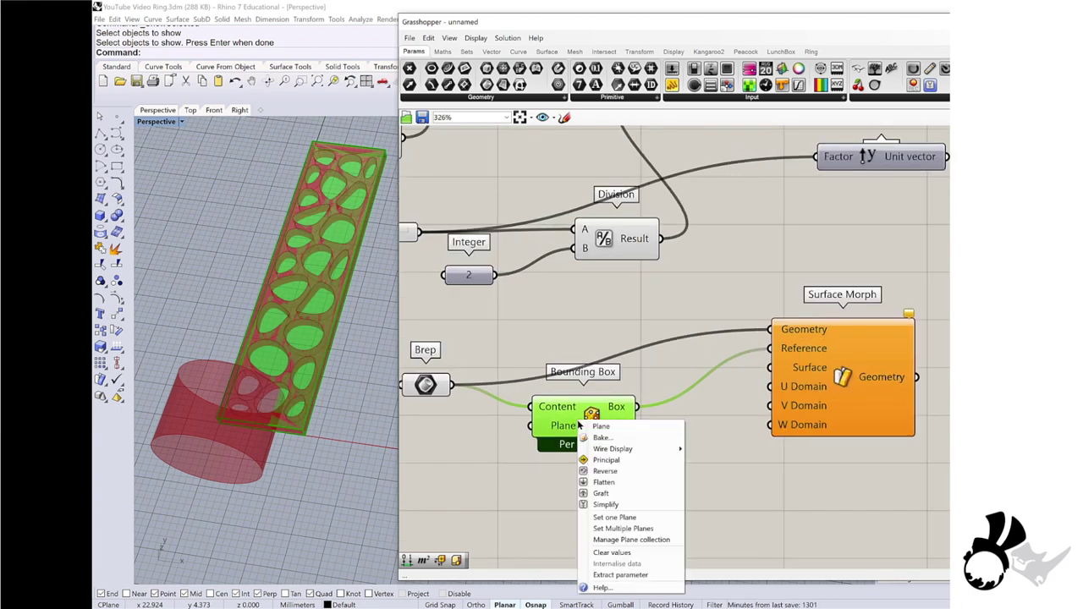
click(622, 462)
click(686, 468)
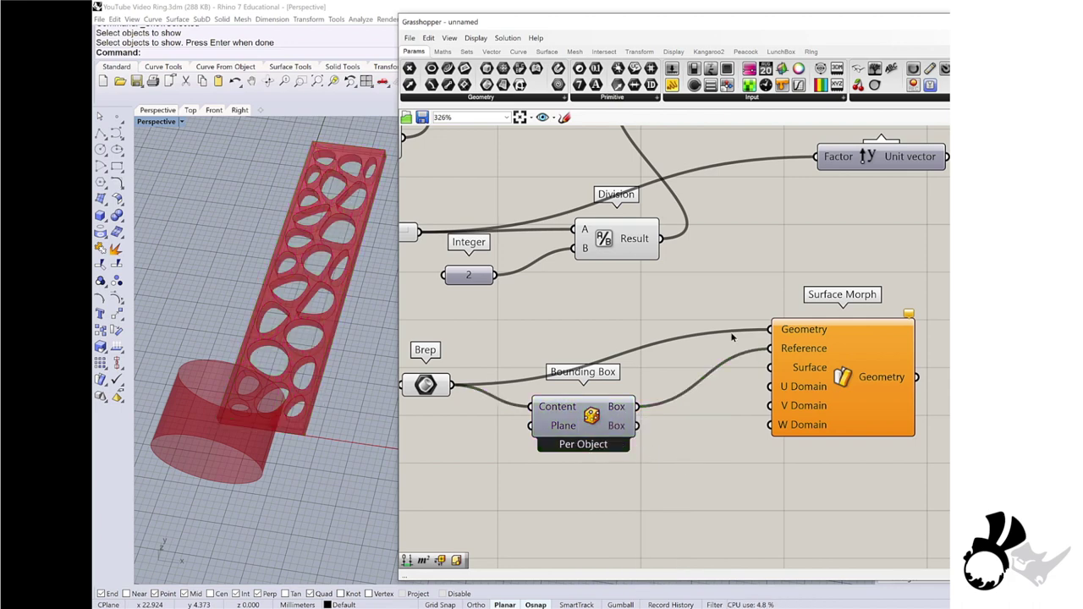
scroll(772, 372, down, 1)
- Reparameterize Surface Morph's Surface (S) input
scroll(791, 364, up, 1)
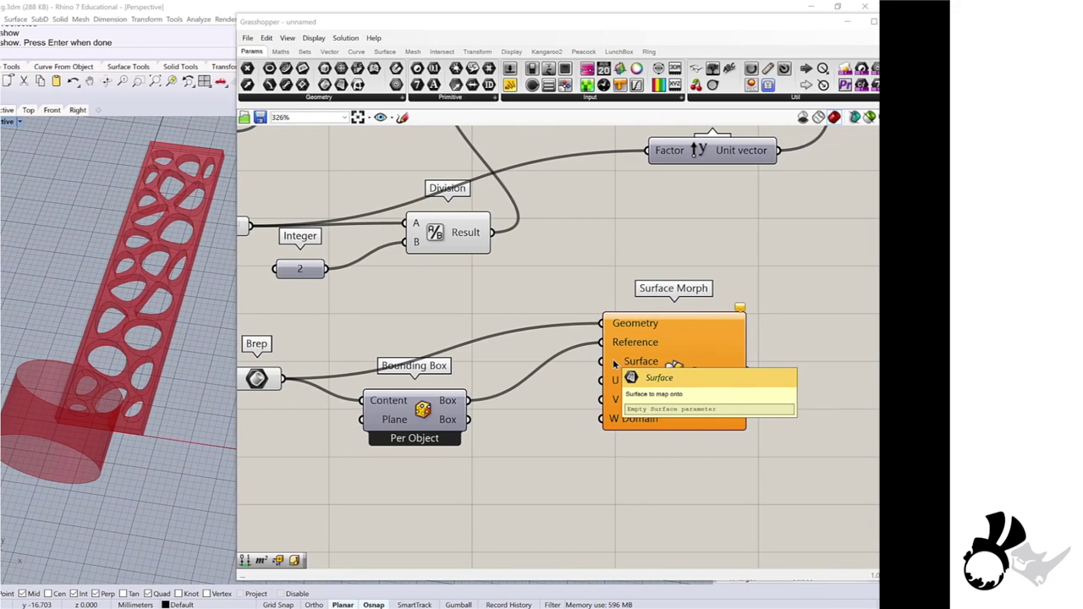
right_click(619, 364)
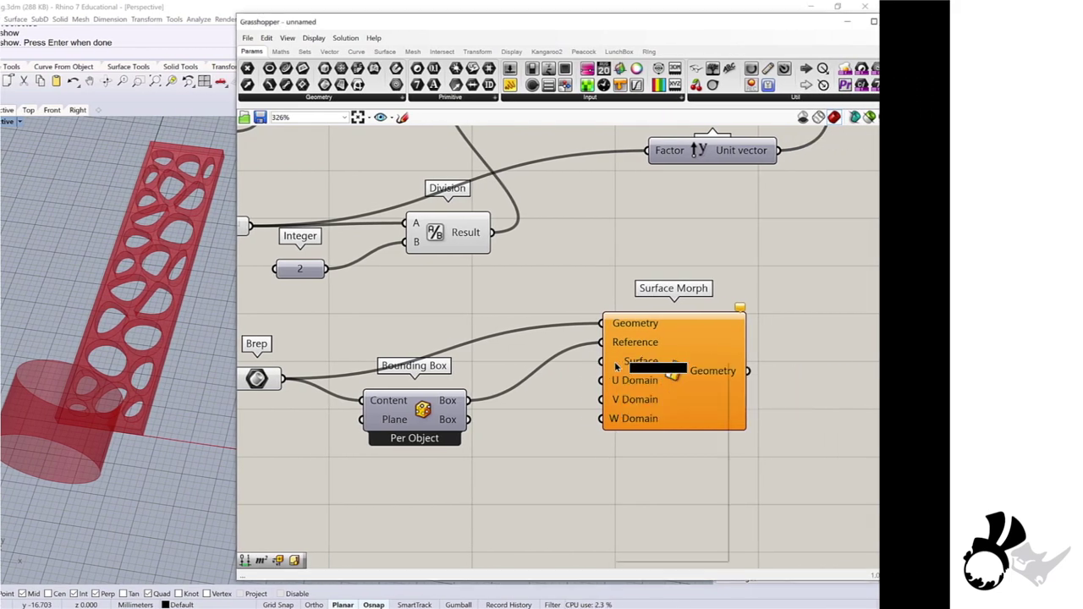
click(654, 473)
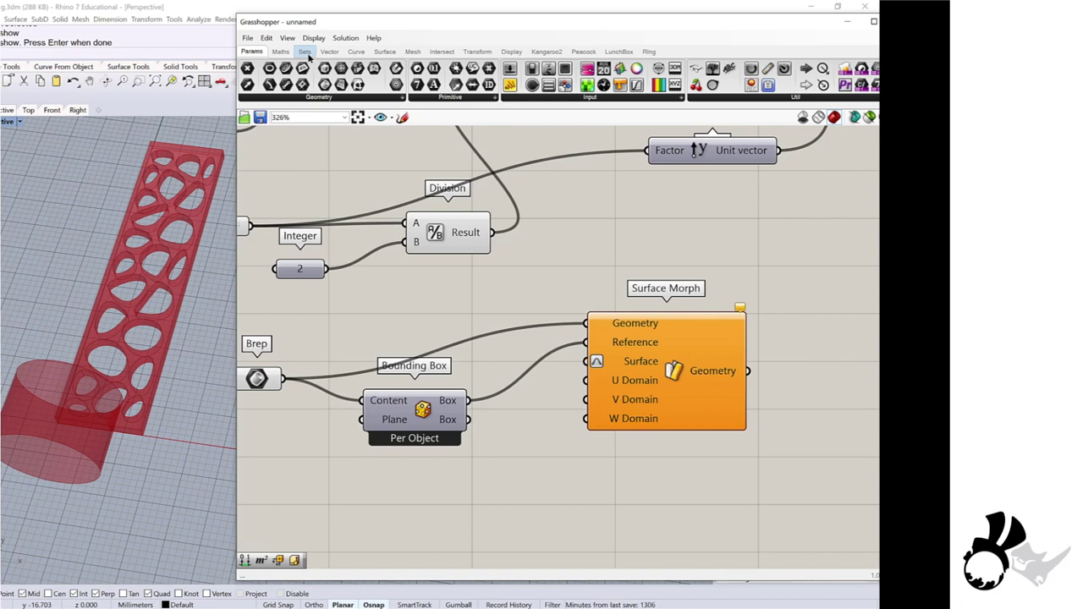
- Place a Construct Domain from Maths > Domain and turn off Draw Full Names
click(280, 52)
drag(248, 71, 448, 493)
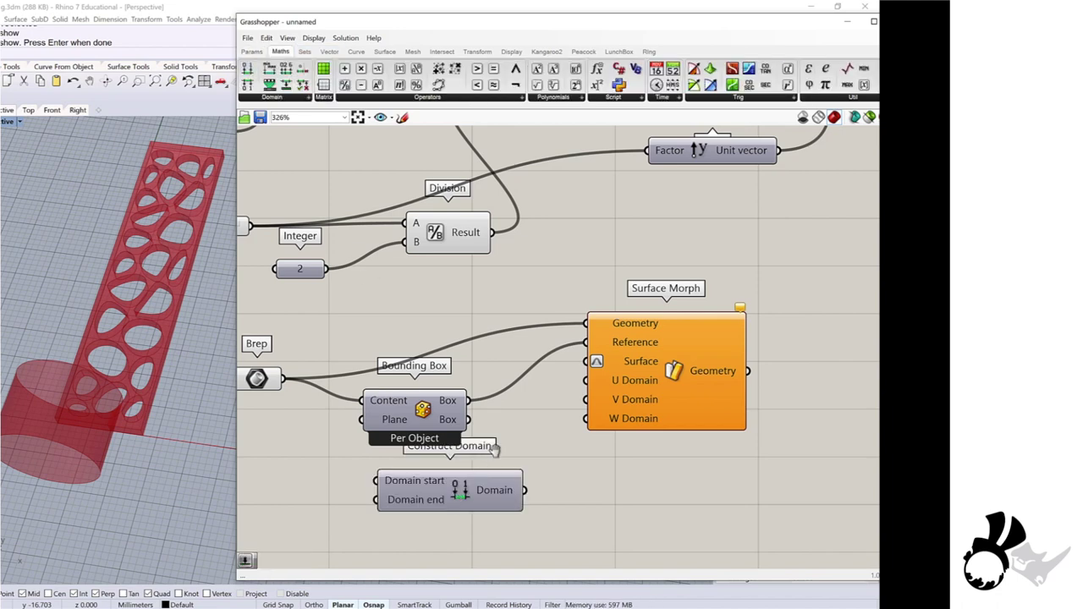
right_drag(474, 507, 551, 438)
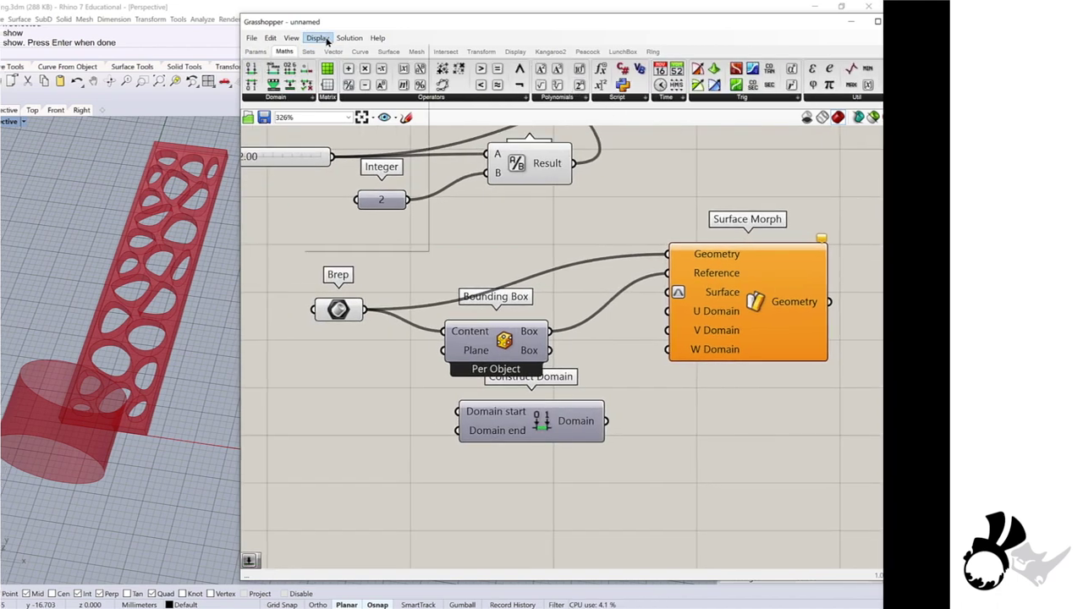
click(314, 38)
click(391, 77)
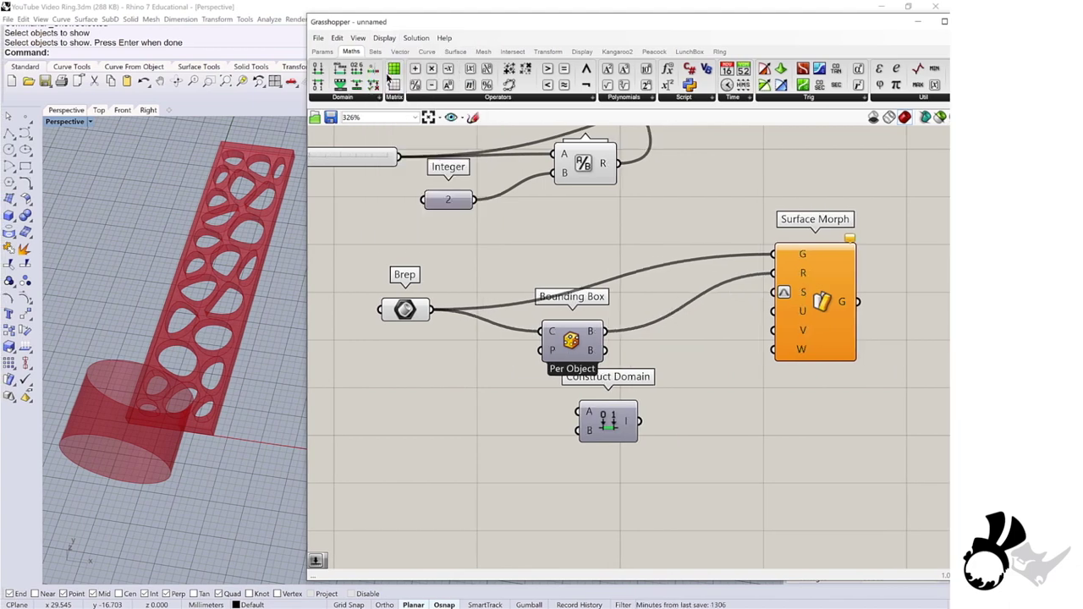
scroll(584, 447, up, 2)
- Create Domain start (0.00) and Domain end (1.00) sliders, wire them to A and B, and select the group
double_click(421, 397)
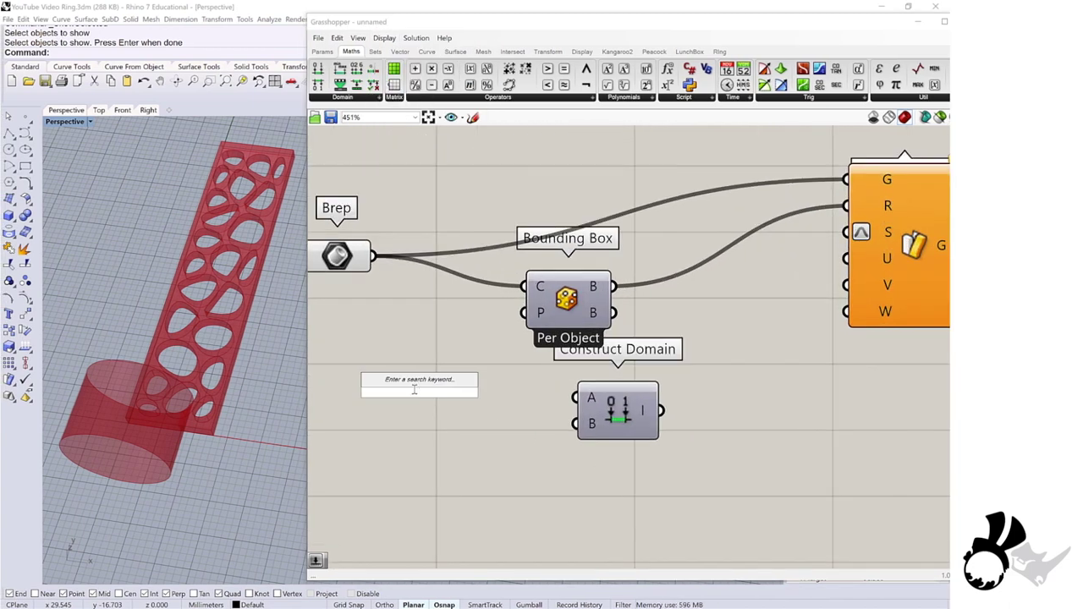
text(1)
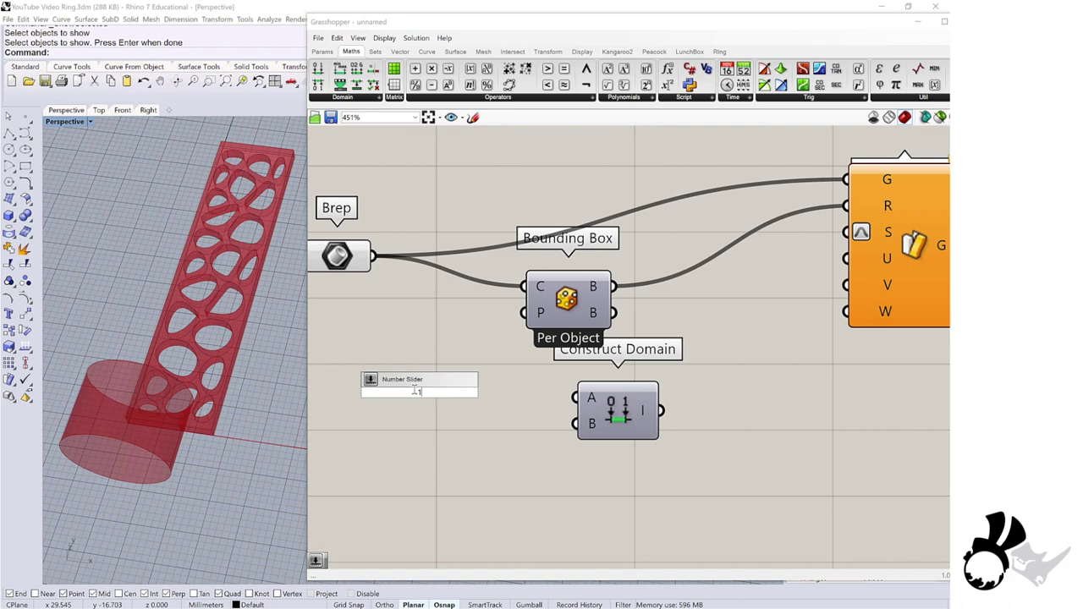
text(.00)
key(Return)
click(414, 392)
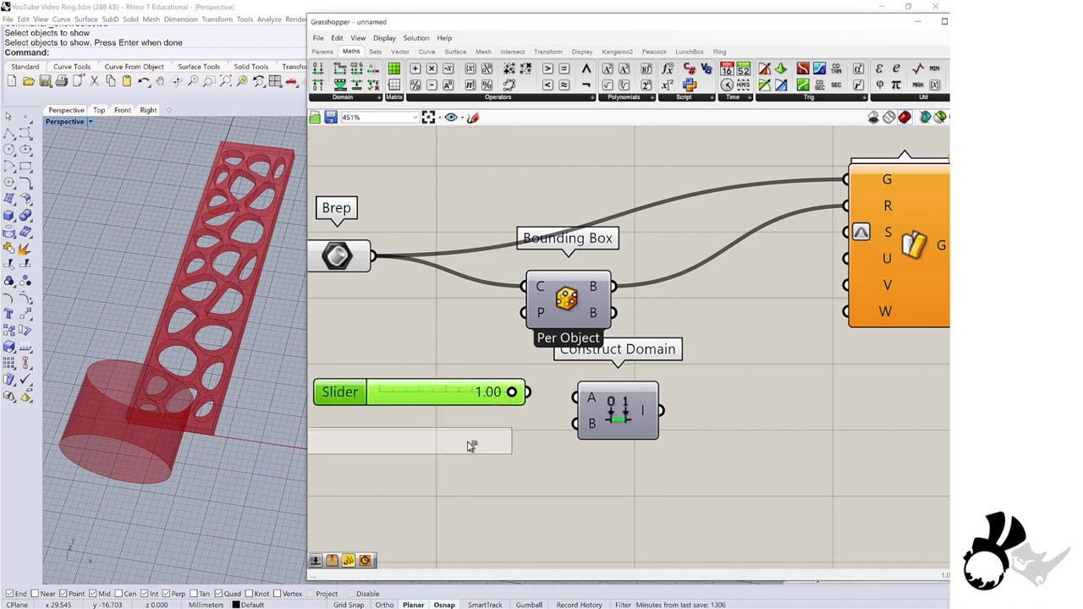
key(ctrl+c)
key(ctrl+v)
drag(527, 392, 575, 398)
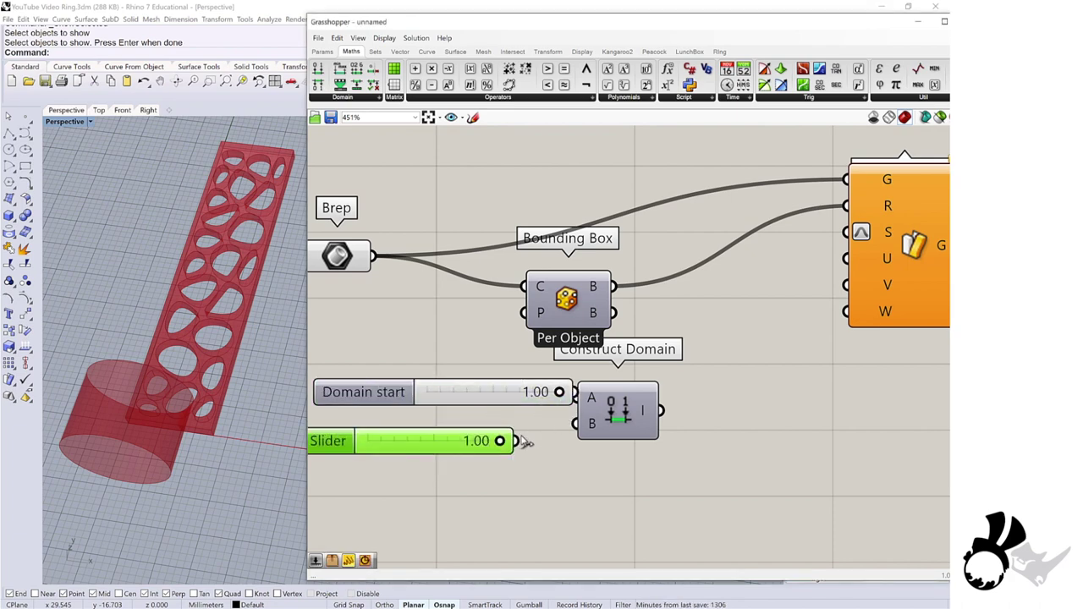
drag(513, 441, 428, 392)
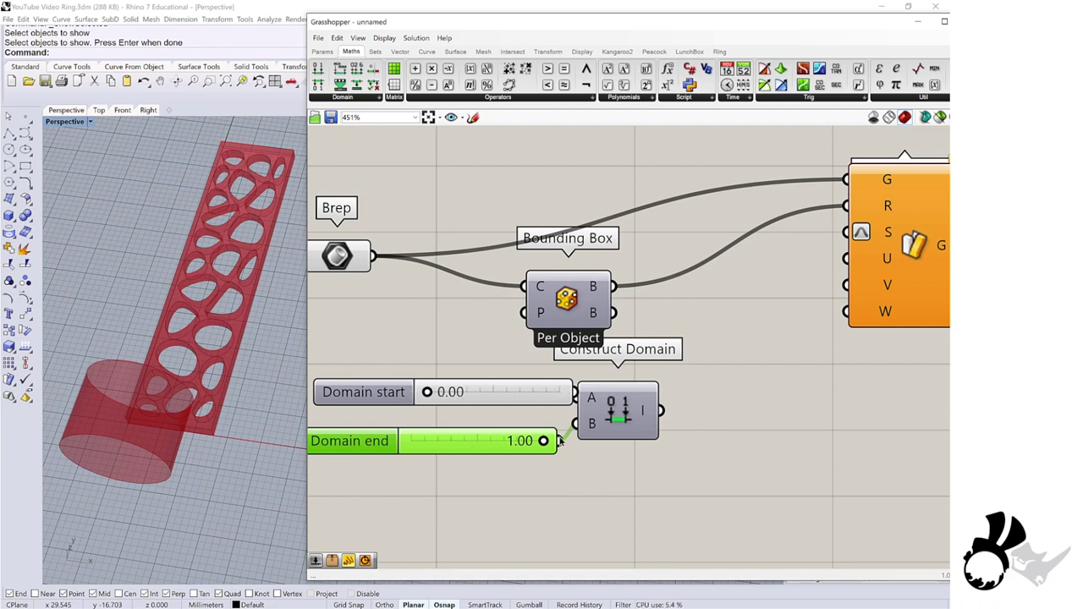
click(615, 430)
click(703, 460)
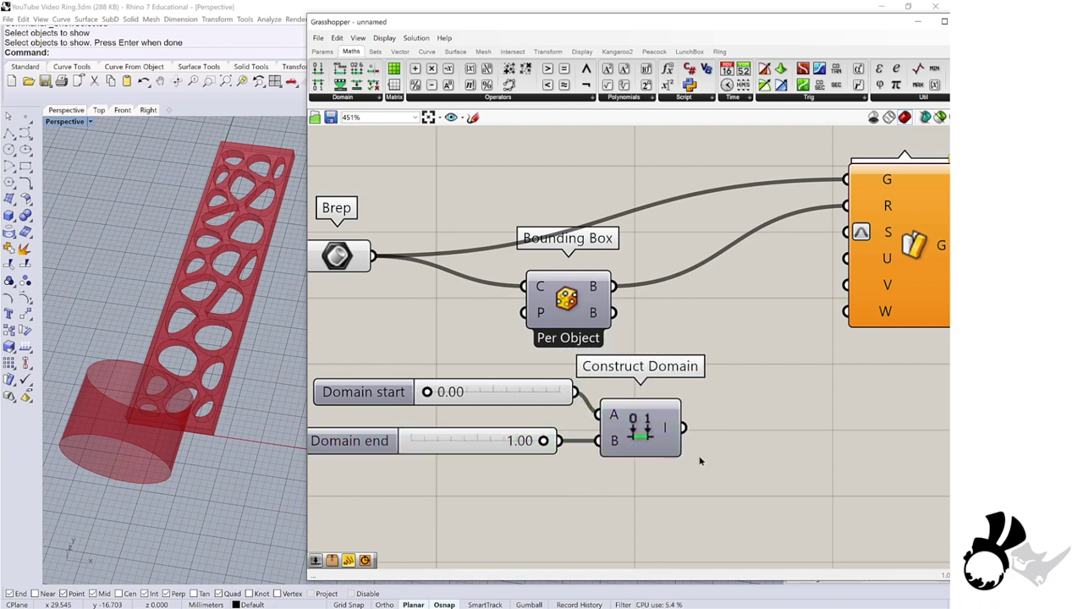
scroll(699, 456, down, 2)
drag(719, 485, 542, 382)
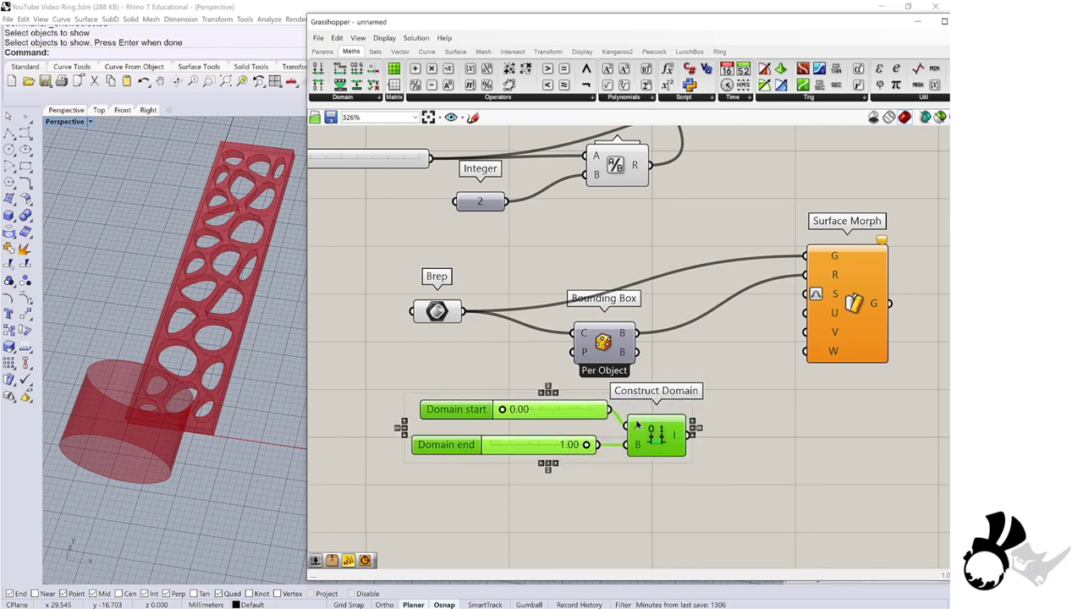
- Duplicate the slider and Construct Domain group and wire three domains into U, V and W
drag(666, 431, 746, 396)
drag(689, 435, 805, 313)
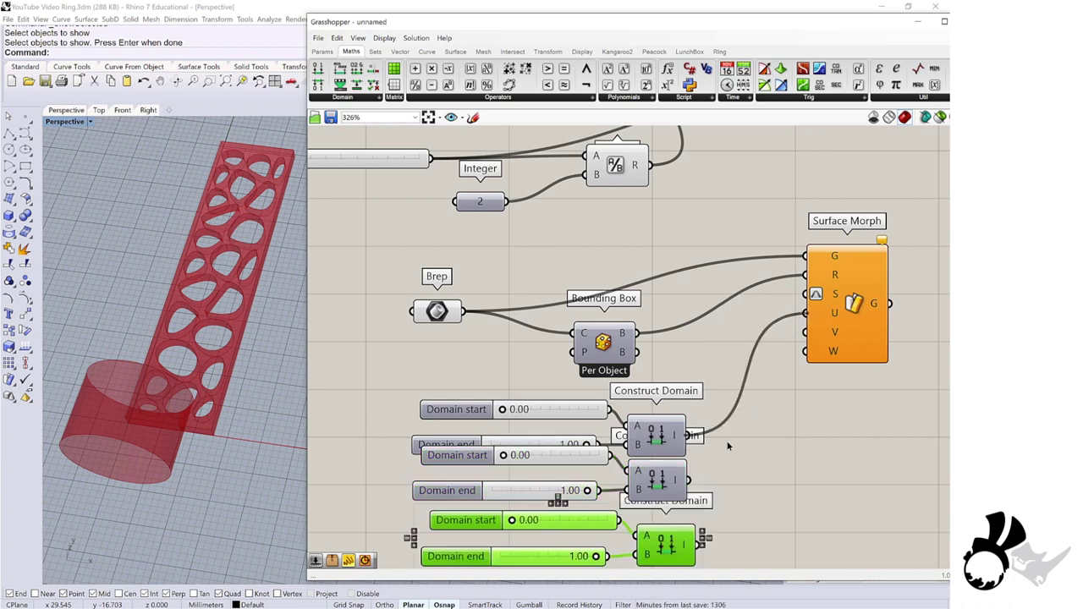
drag(694, 484, 805, 332)
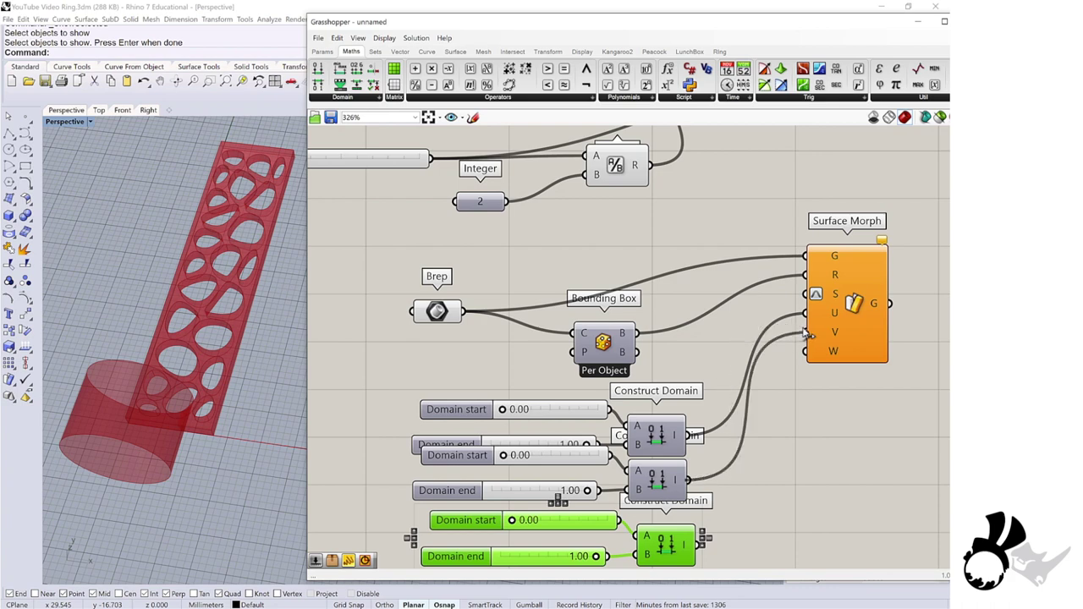
drag(703, 543, 805, 352)
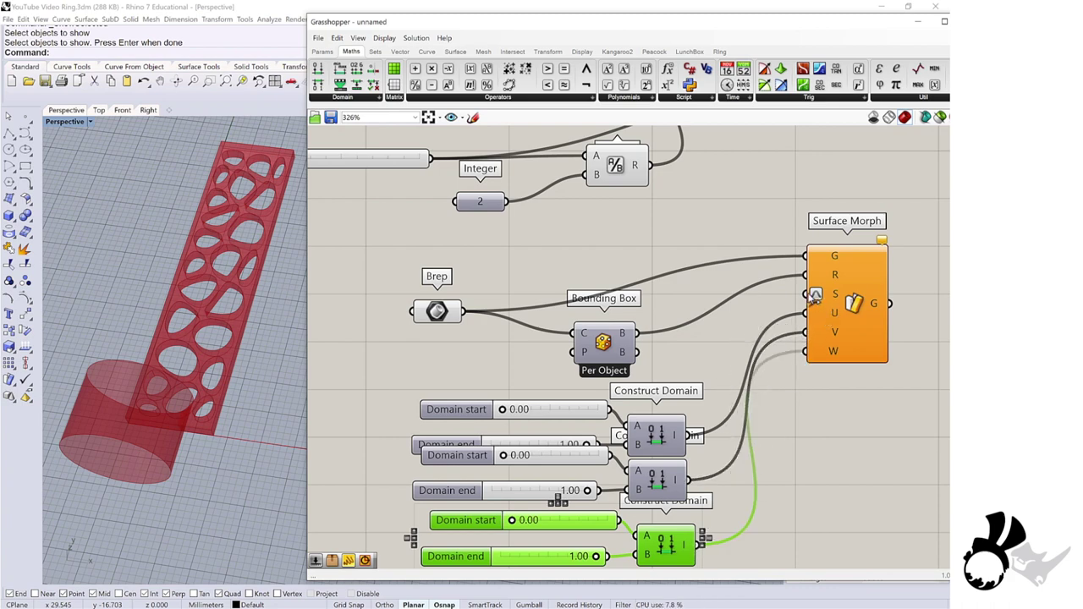
- Wire the extruded cylinder into Surface Morph's S input to wrap the band into a ring
scroll(812, 296, down, 4)
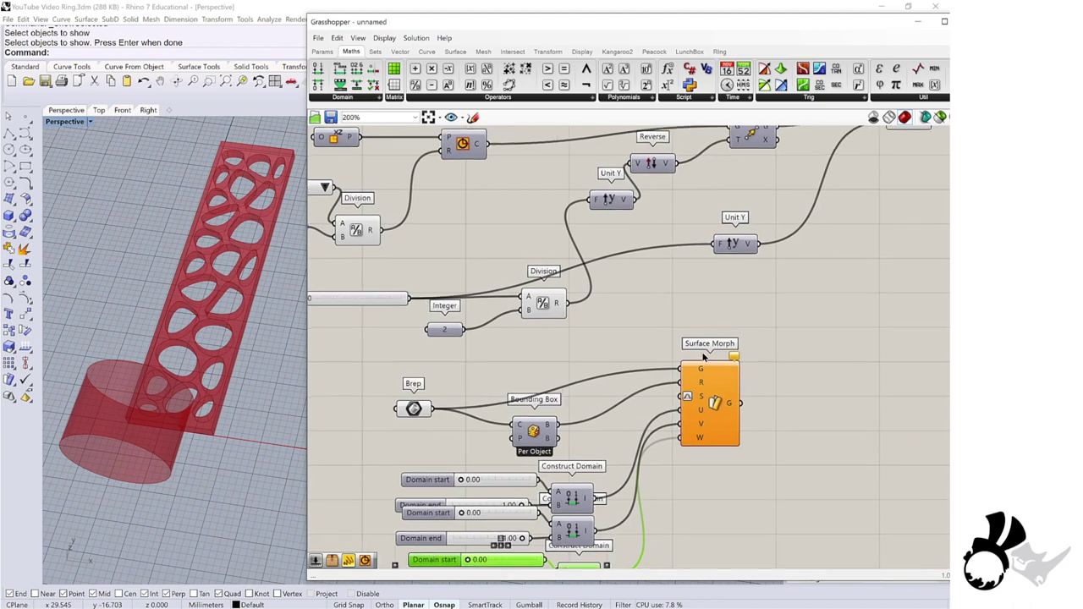
scroll(702, 357, down, 2)
drag(785, 205, 624, 401)
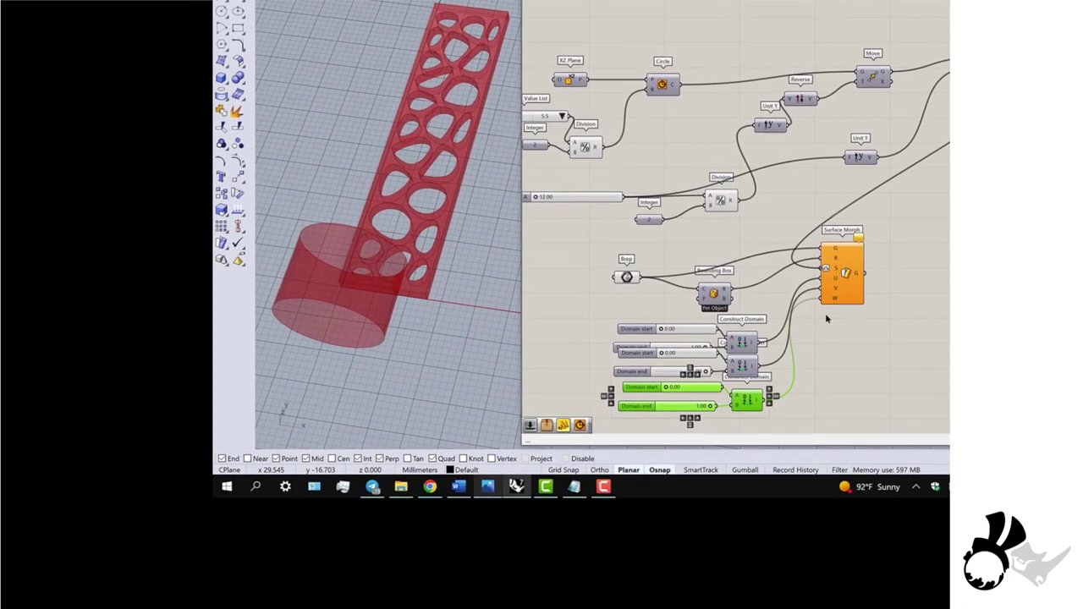
scroll(755, 385, up, 1)
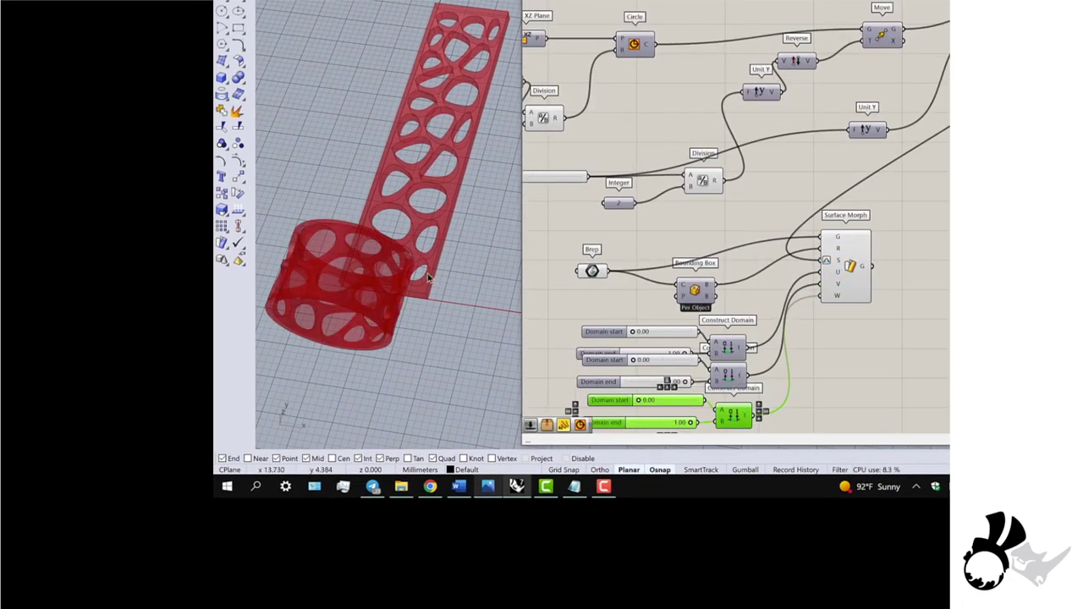
right_drag(364, 203, 392, 198)
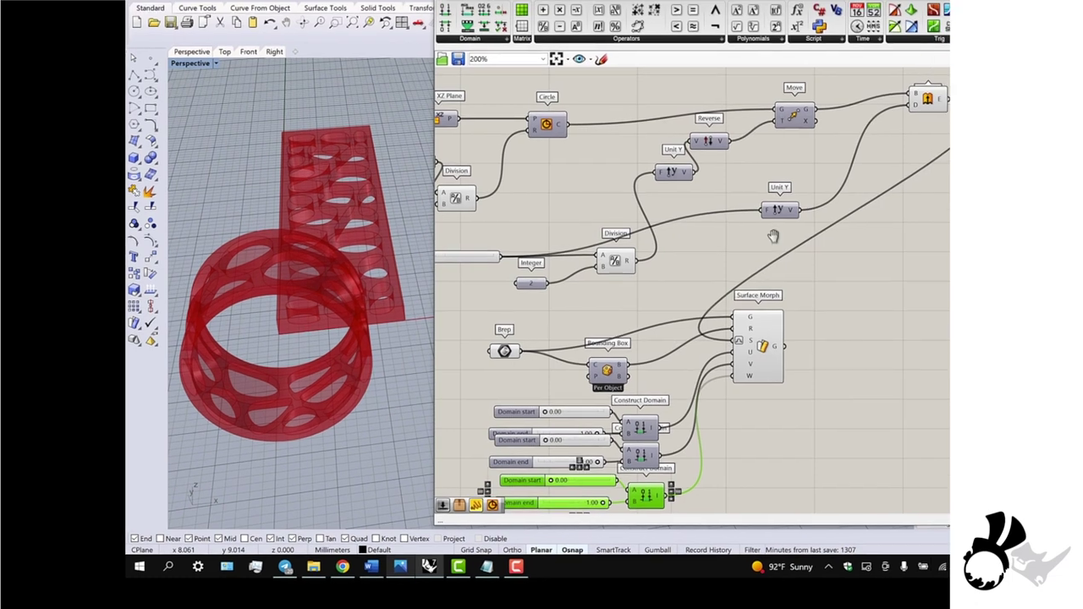
scroll(677, 397, up, 3)
- Raise the W Domain end slider's maximum to 2.00 and slide it to 2.00
right_click(692, 422)
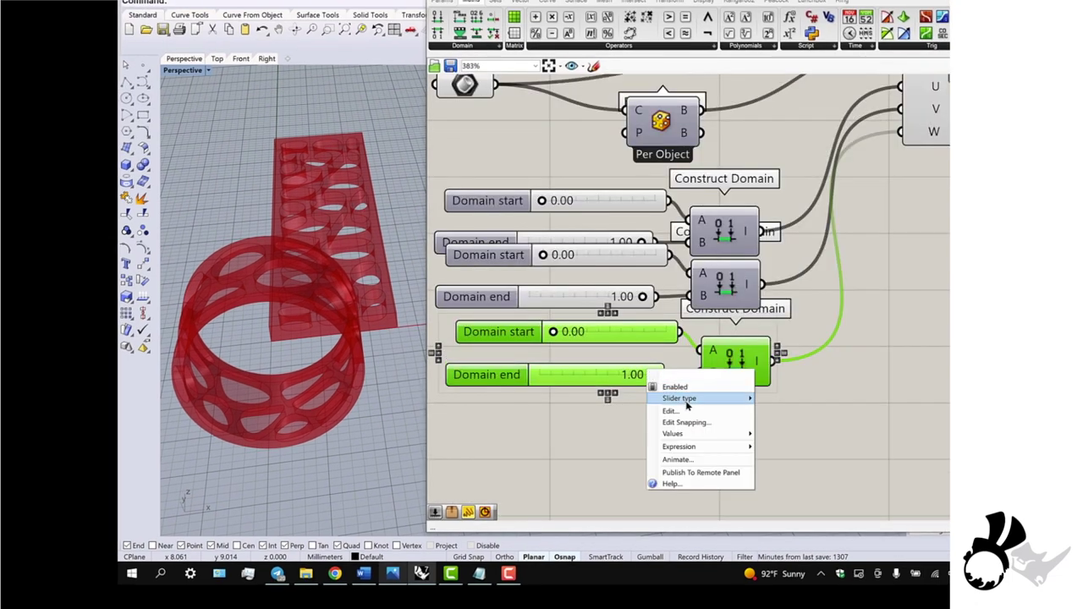
click(682, 412)
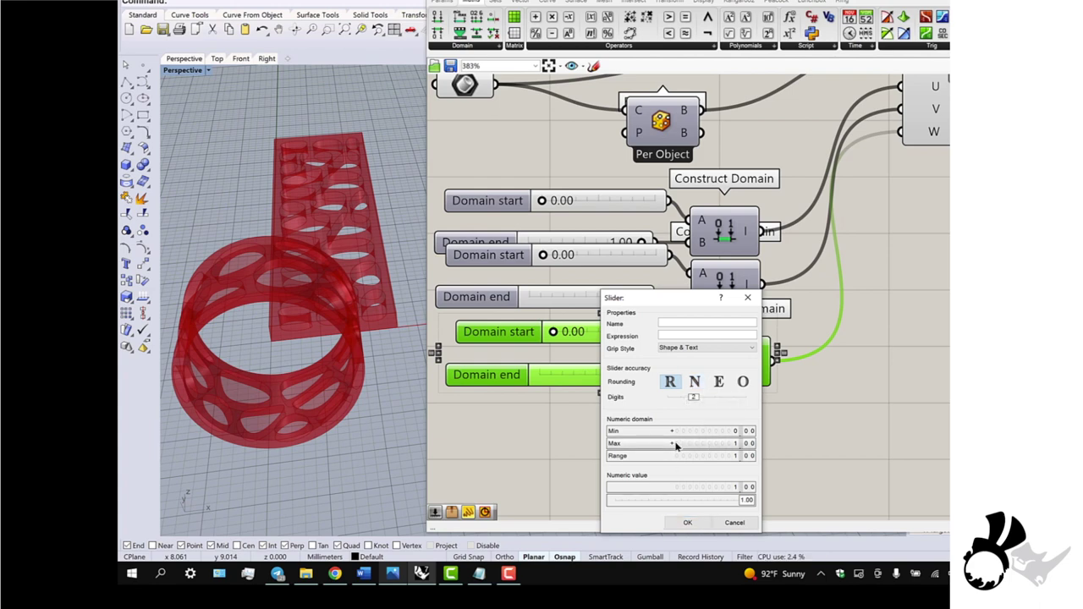
double_click(676, 444)
text(2.00)
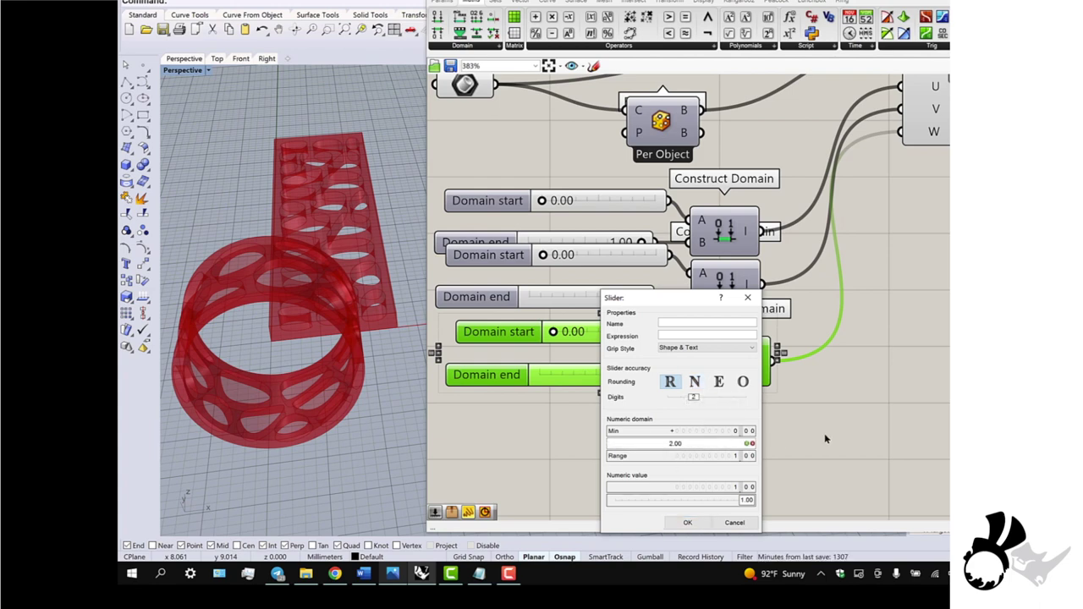
click(686, 523)
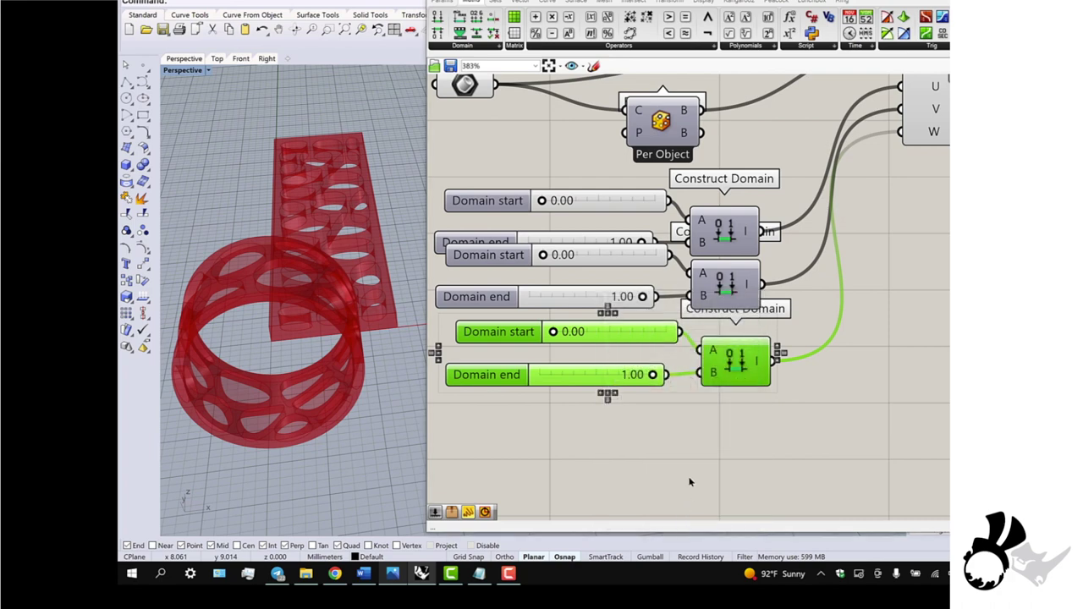
drag(596, 375, 687, 385)
click(715, 412)
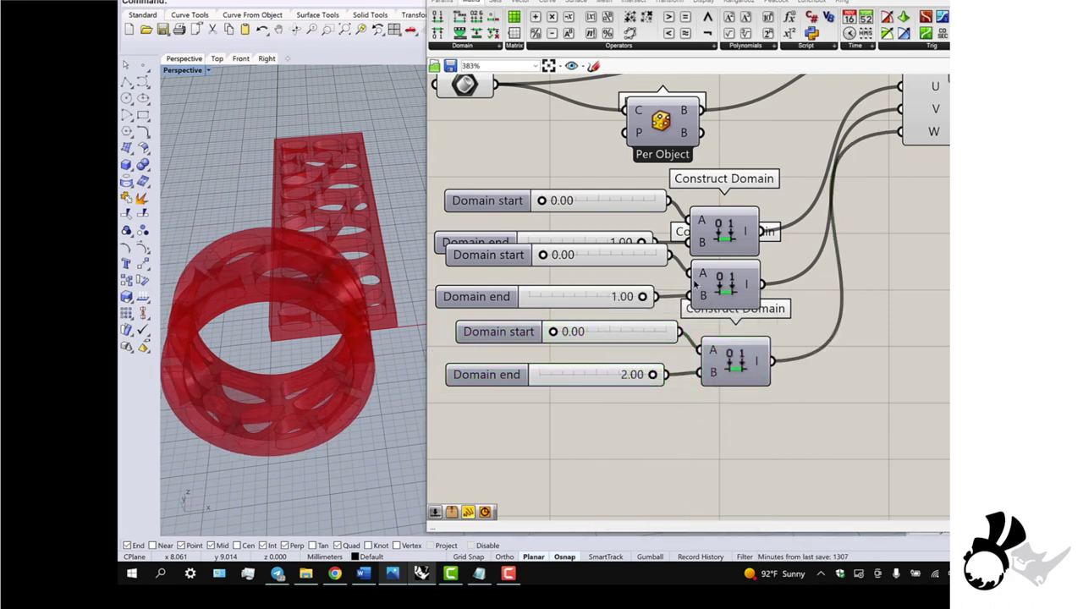
scroll(694, 279, down, 4)
- Pick 9 in the Ring Size list and drag the A width slider up to 14.33
right_drag(821, 160, 788, 237)
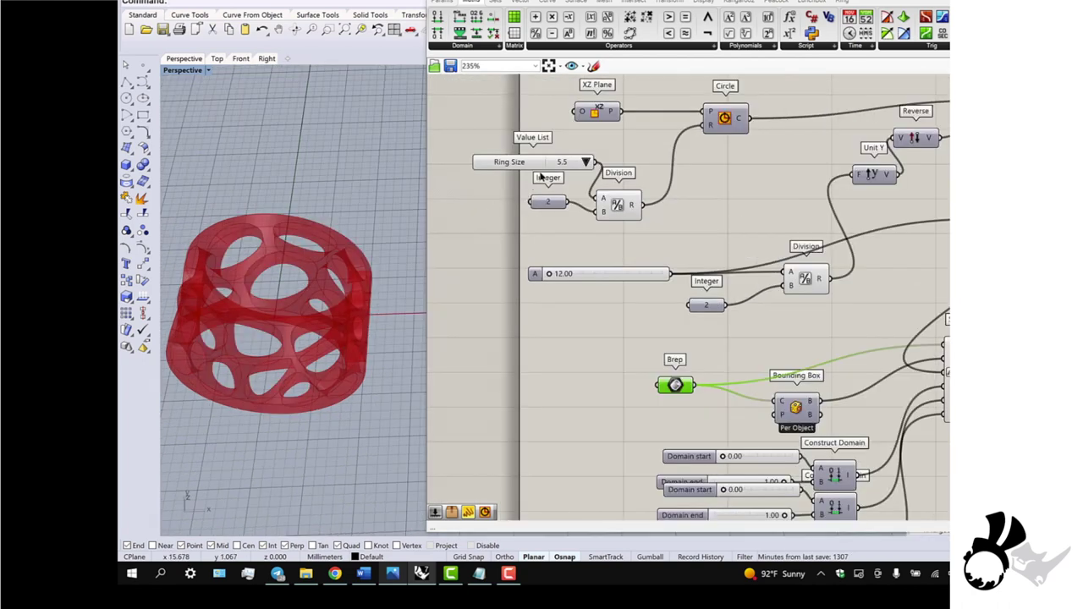
scroll(544, 169, up, 2)
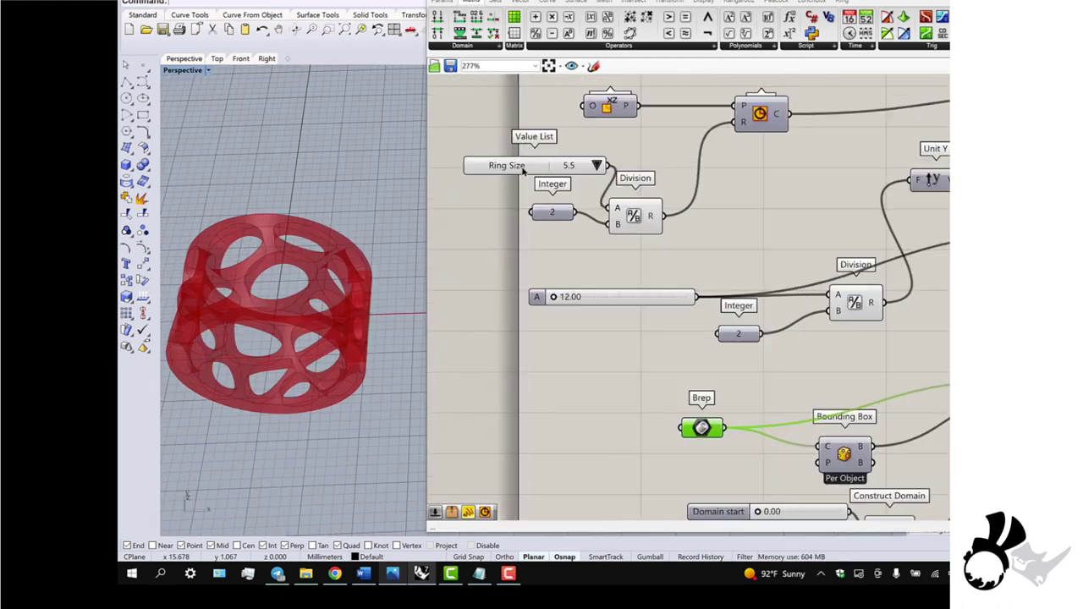
scroll(579, 169, up, 1)
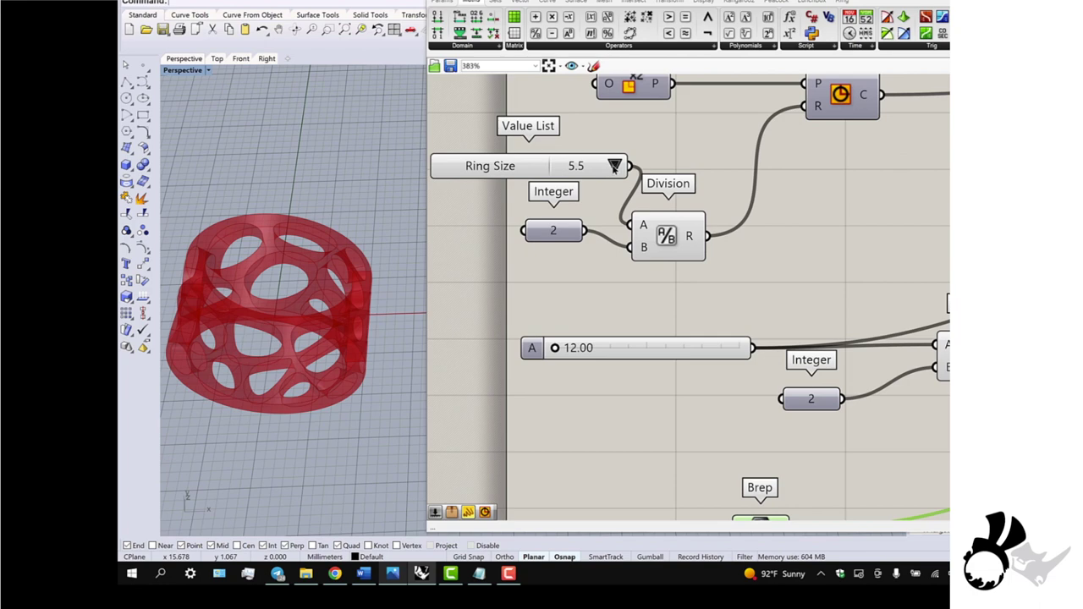
click(615, 167)
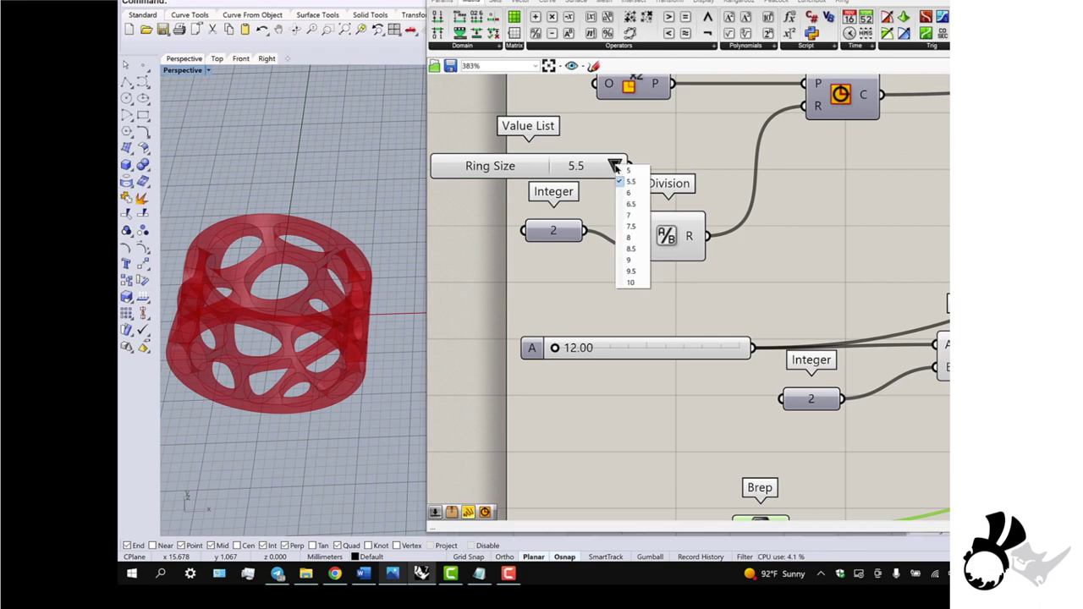
click(636, 265)
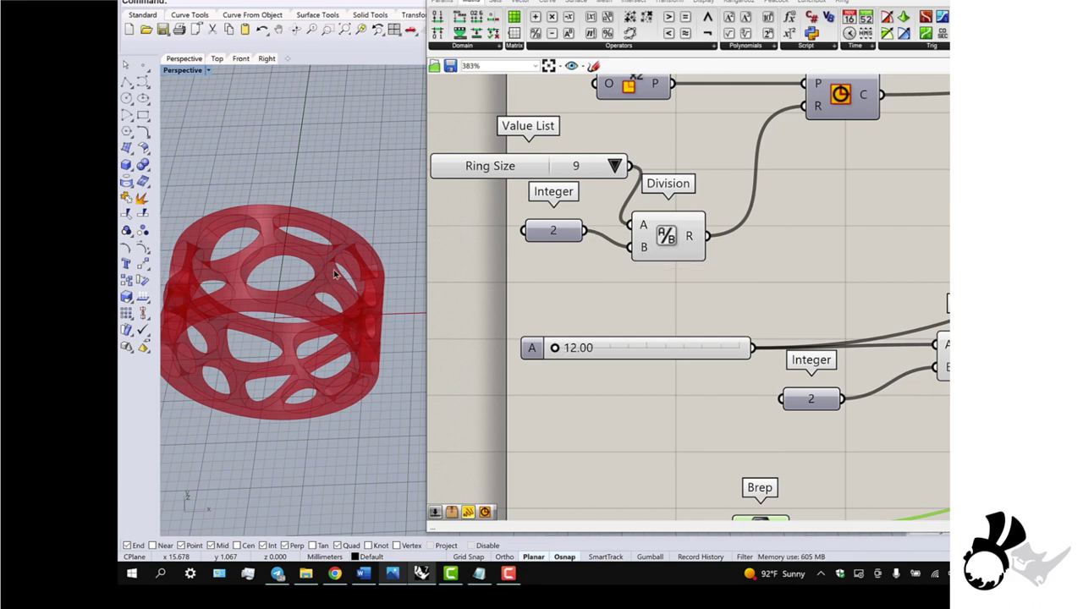
drag(555, 355, 641, 348)
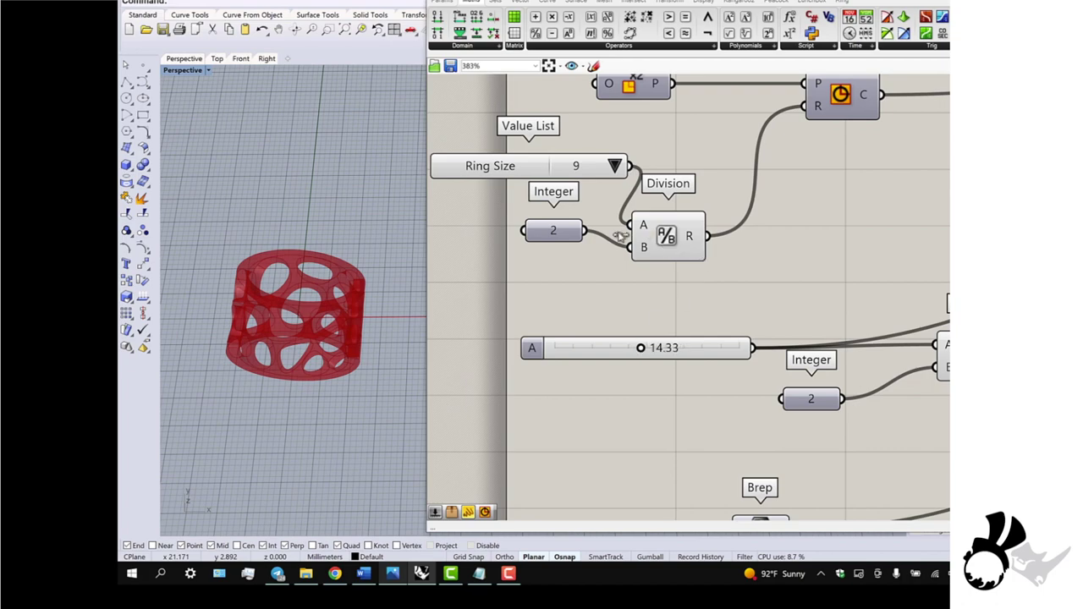
scroll(622, 238, down, 1)
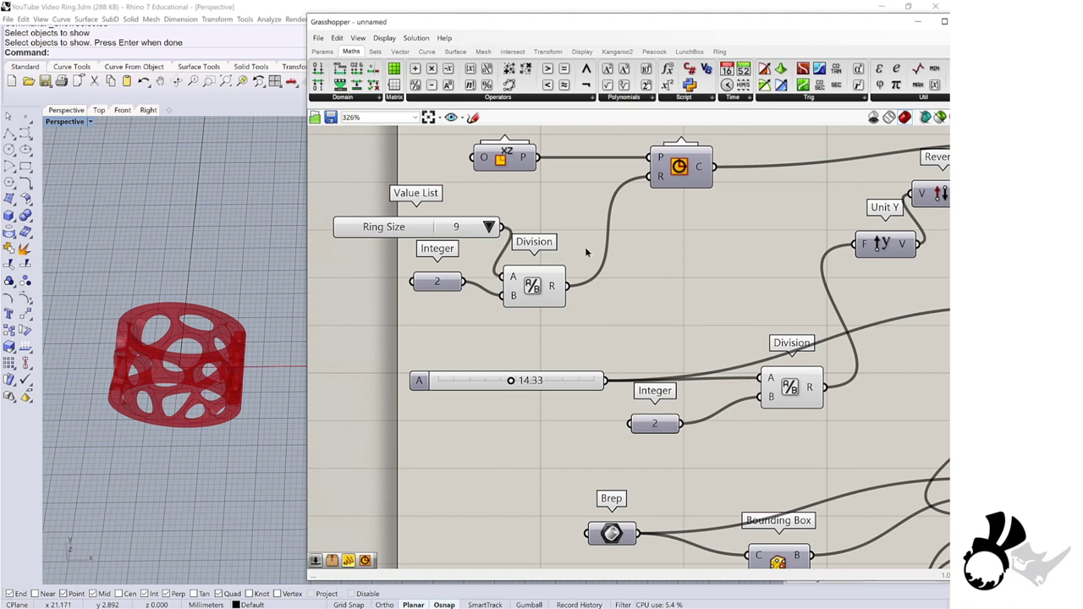